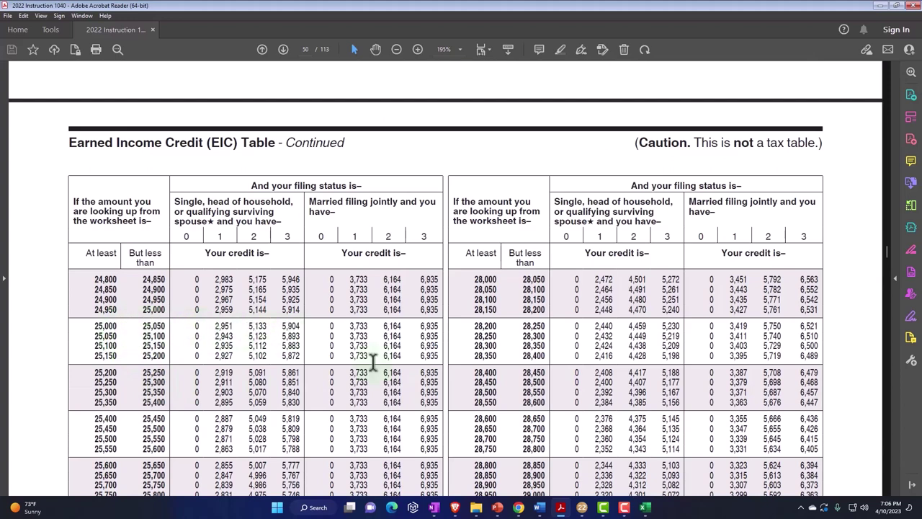
Step: Compare the Excel credit for 30,000 wages with the Earned Income Credit table in the 2022 Instruction 1040 PDF
left_click(644, 507)
left_click(136, 280)
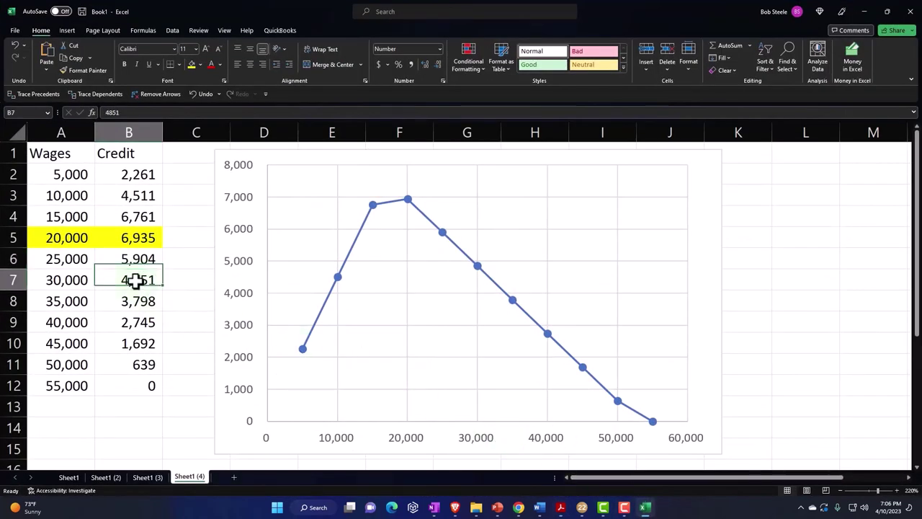
left_click(654, 510)
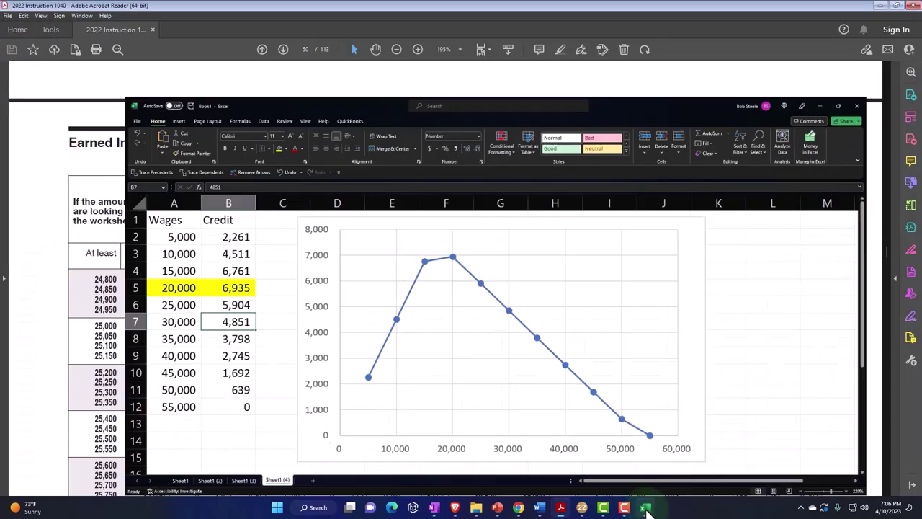
scroll(488, 389, "down", 5)
scroll(488, 389, "down", 10)
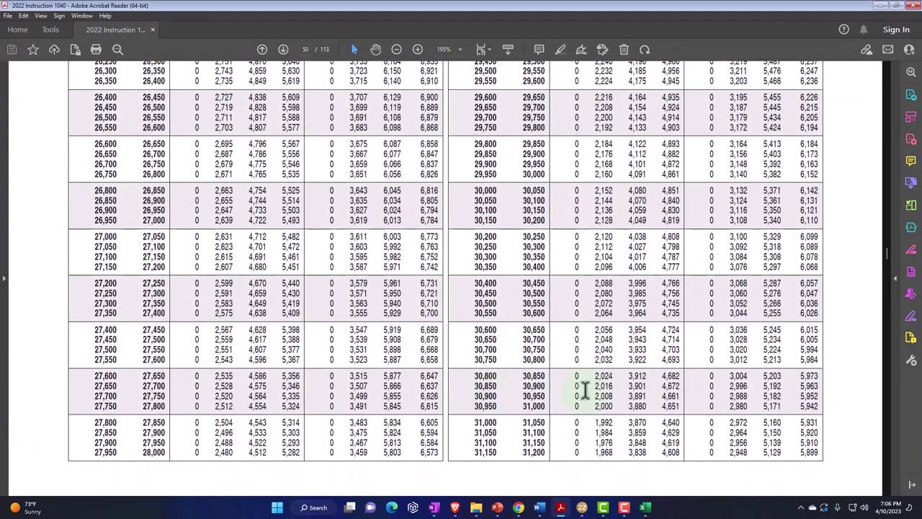
scroll(497, 302, "up", 1)
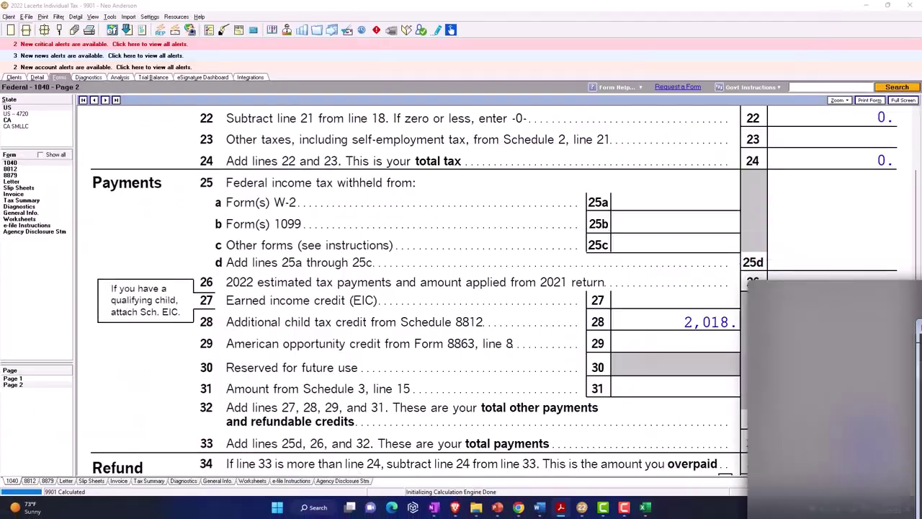
Step: Switch to Excel and look up the 20,000 wages row in the wages and credit table
left_click(645, 507)
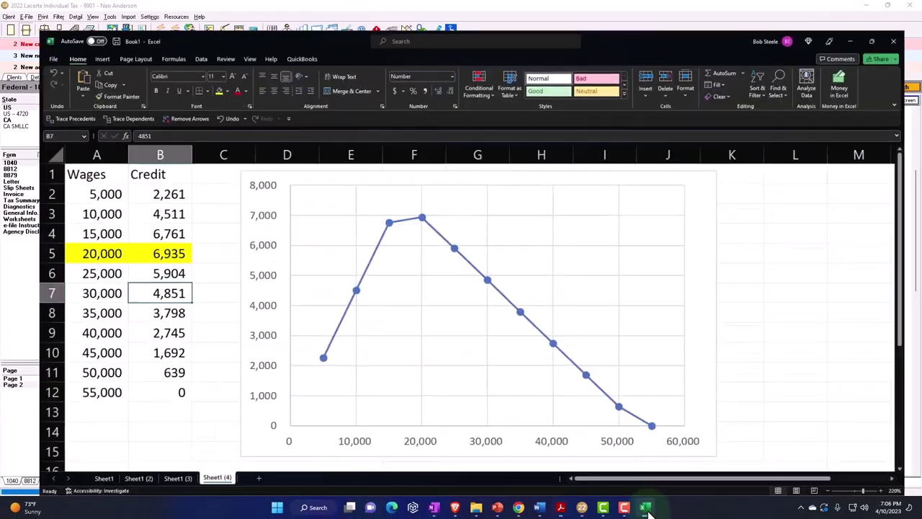
scroll(524, 348, "down", 2)
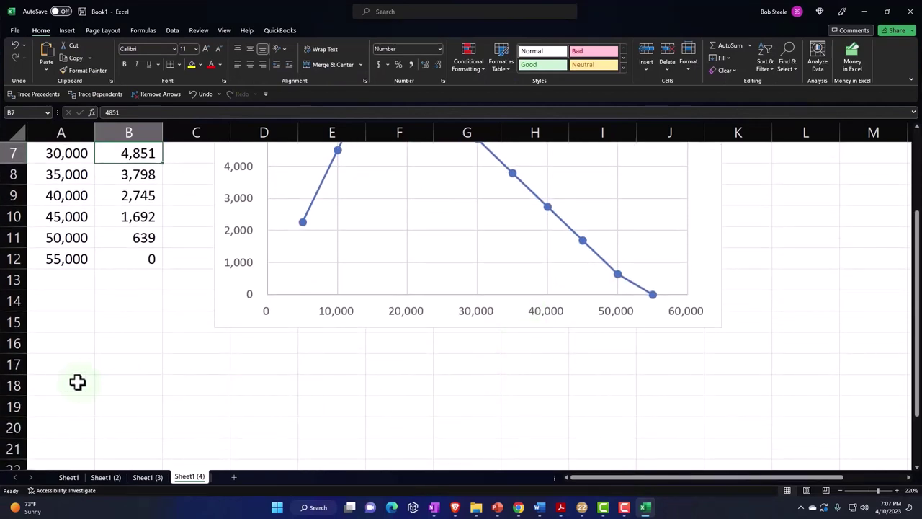
left_click(76, 383)
scroll(113, 387, "up", 1)
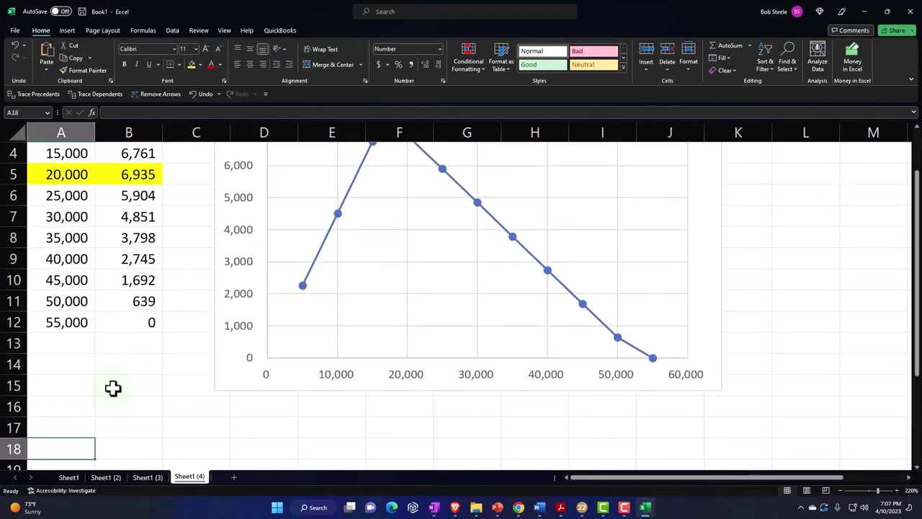
left_click(67, 175)
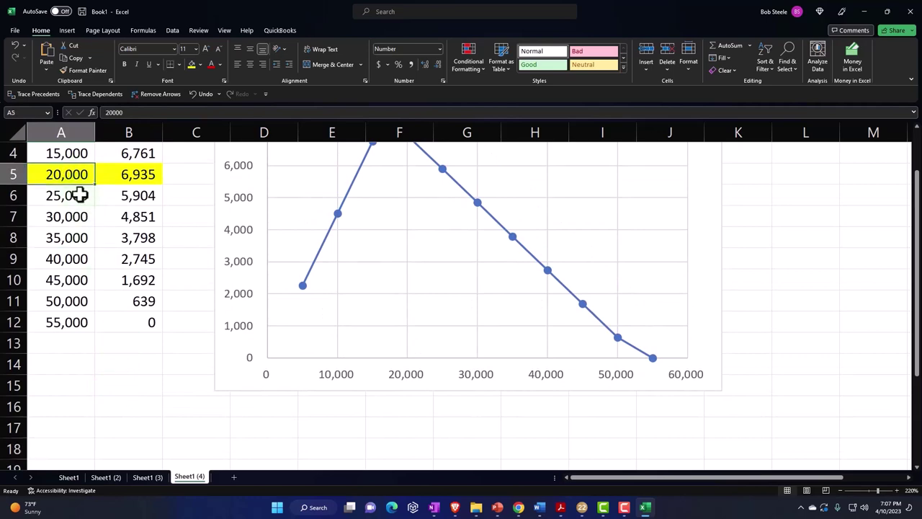
Step: Switch to Lacerte, set the W-2 wages to 20,000 and display the resulting Form 1040
left_click(645, 507)
left_click(51, 79)
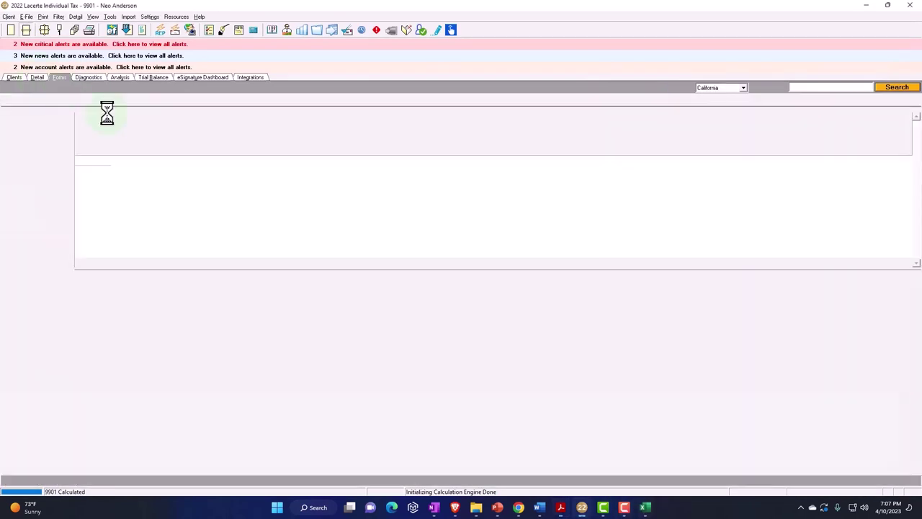
left_click(458, 165)
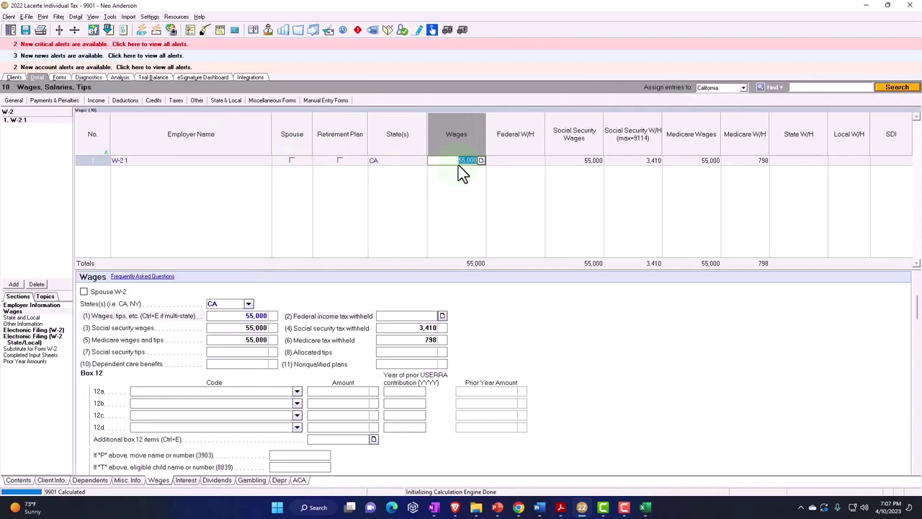
type("20000")
key("Tab")
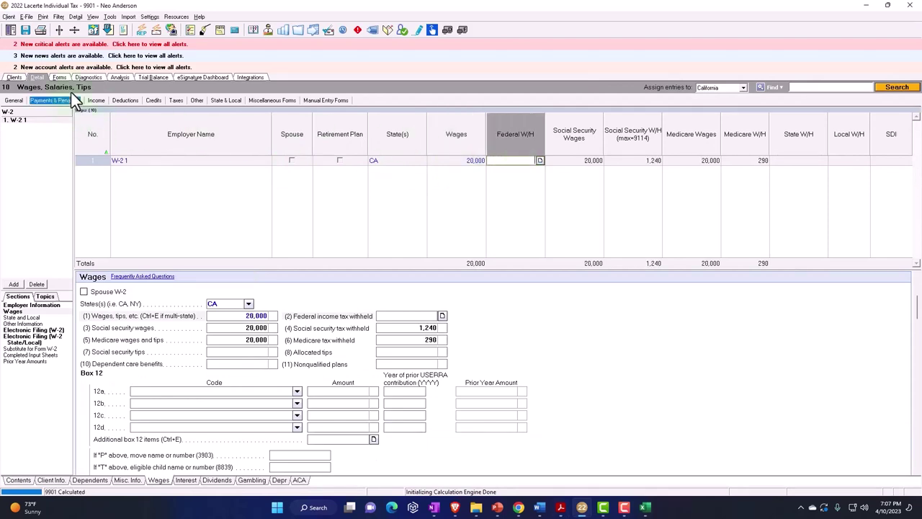
left_click(59, 77)
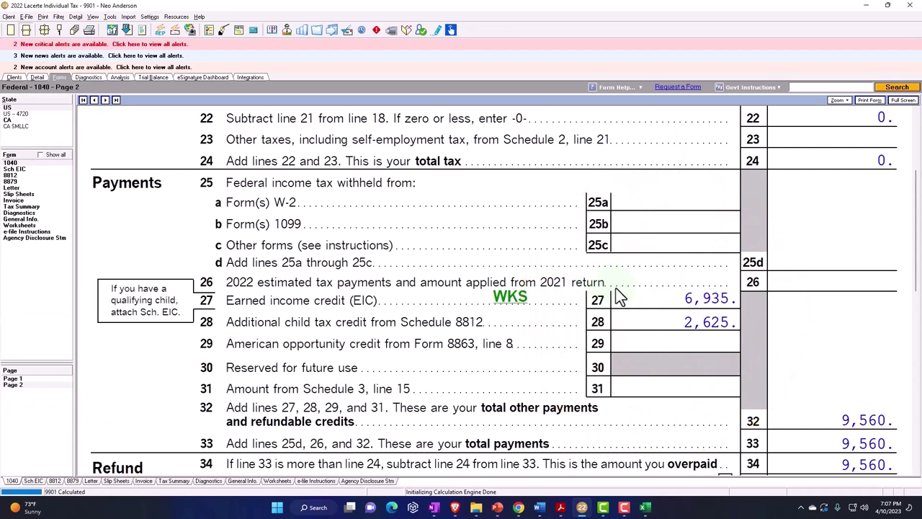
Step: Add a fourth dependent child to the return, filling in the child's details as a son, and display Form 1040
left_click(36, 77)
left_click(103, 480)
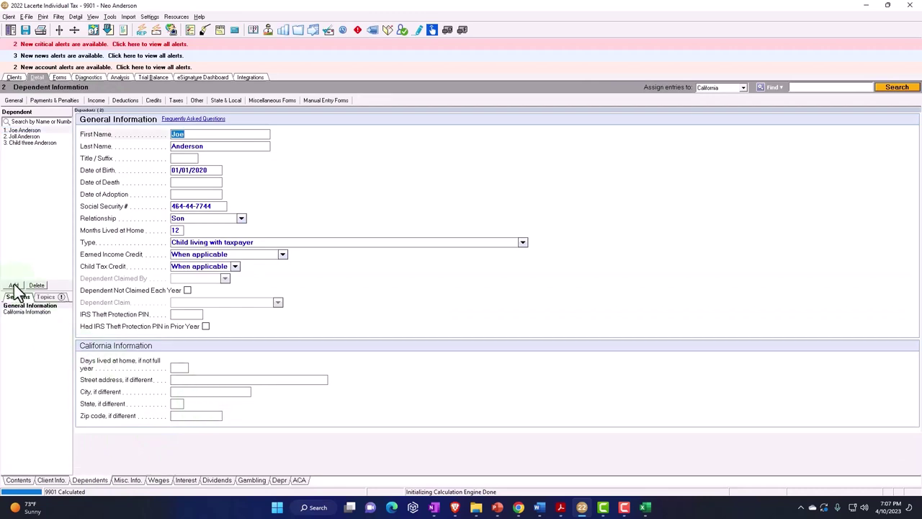
left_click(13, 285)
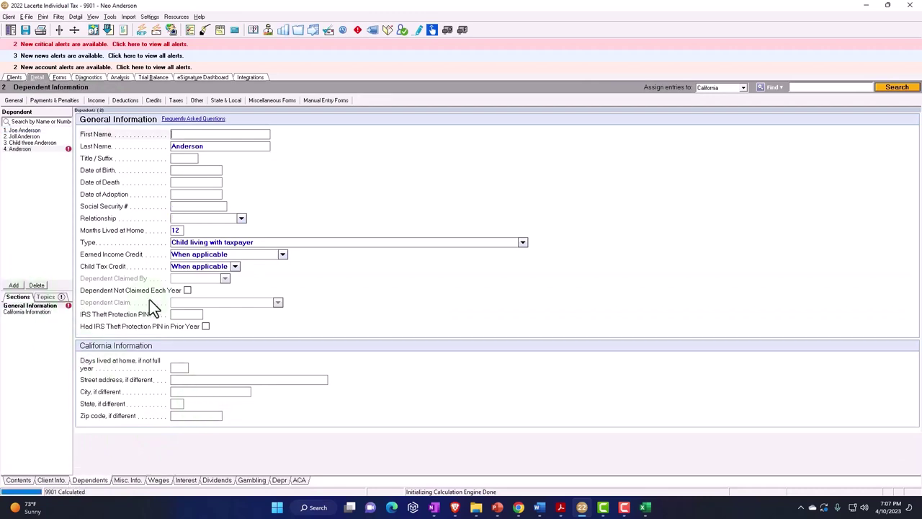
key("F9")
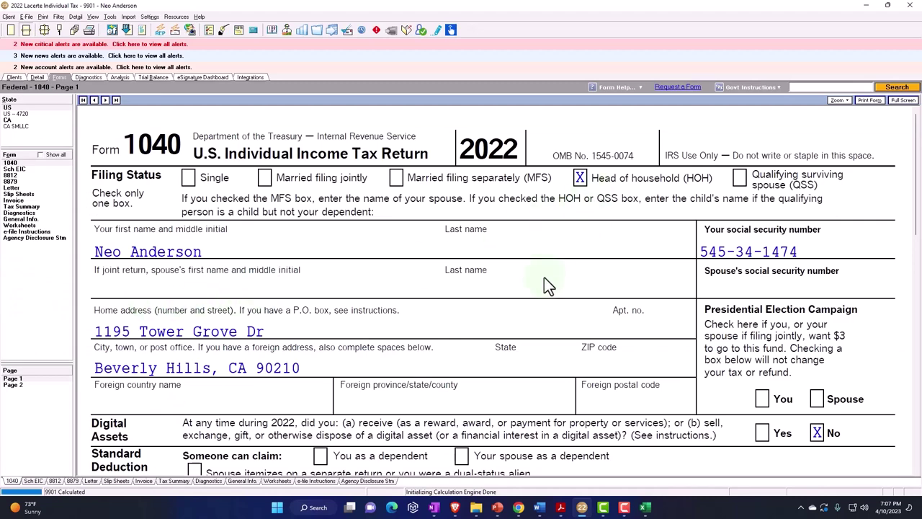
Step: Examine the dependents, income and taxable income on Form 1040 page 1, and the credits, payments and refund on page 2
scroll(544, 277, "down", 5)
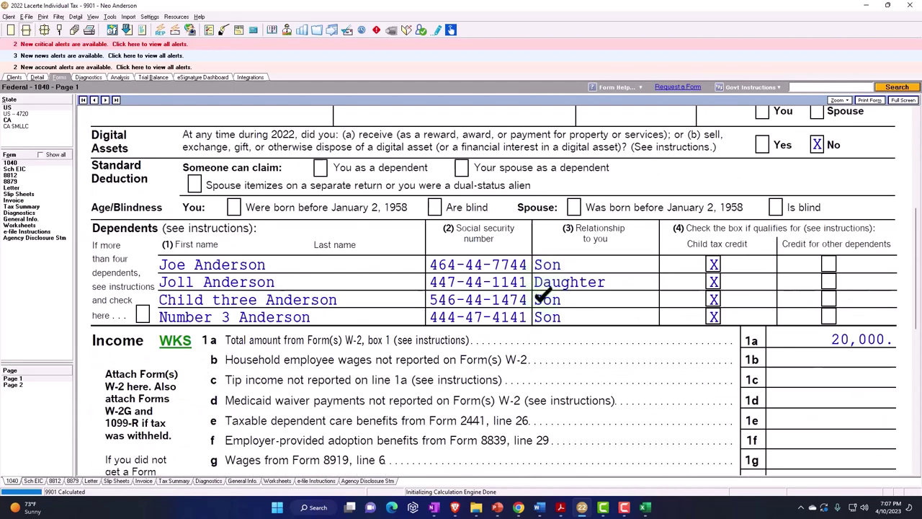
scroll(544, 298, "down", 2)
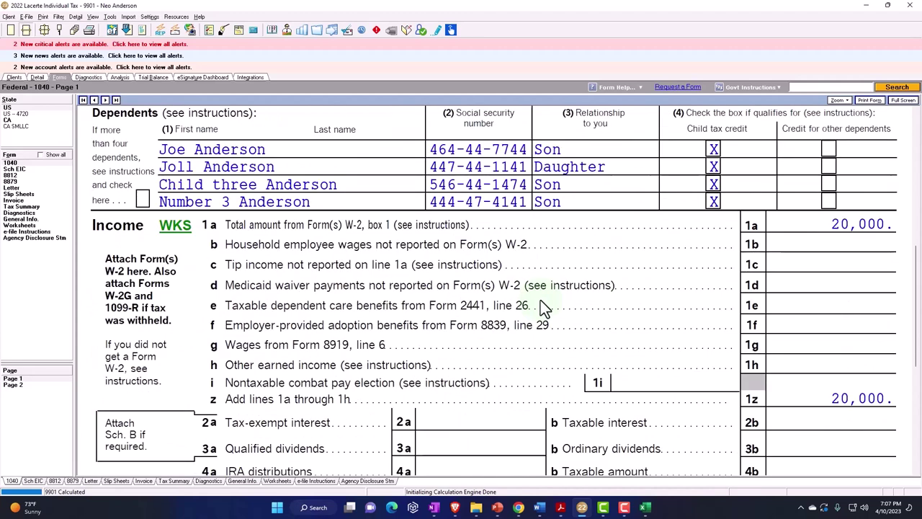
scroll(544, 306, "down", 2)
scroll(544, 306, "down", 3)
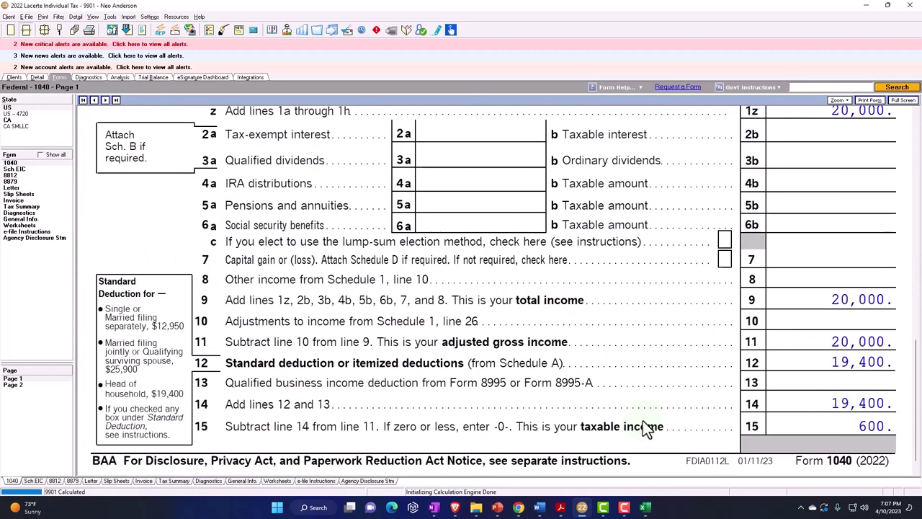
left_click(26, 384)
scroll(417, 344, "down", 1)
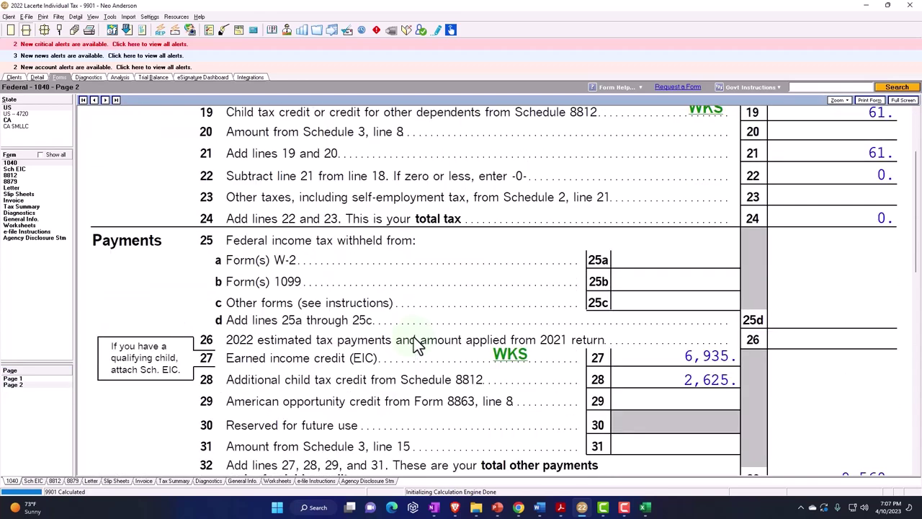
scroll(613, 273, "down", 1)
left_click(609, 280)
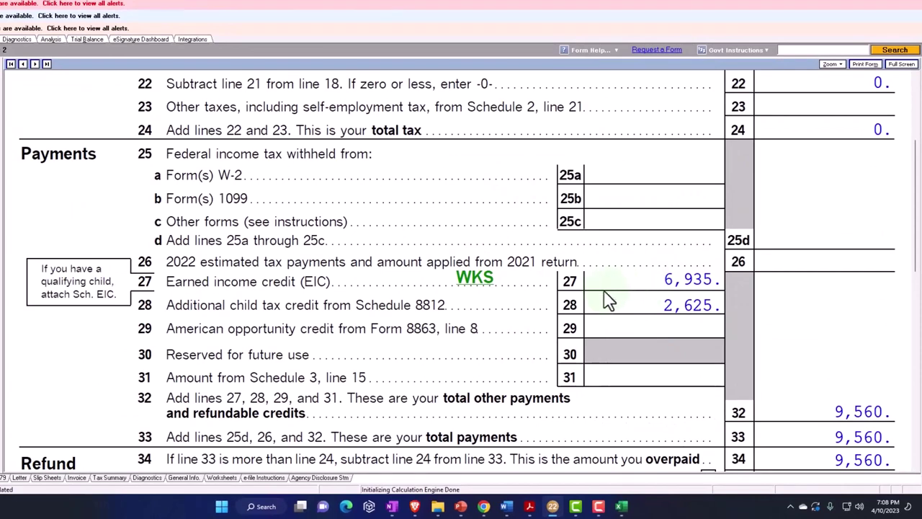
scroll(609, 301, "down", 2)
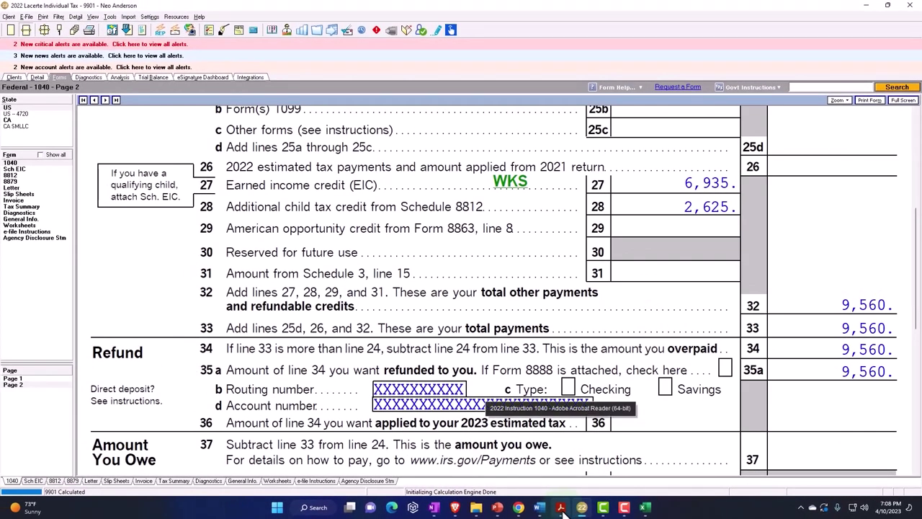
Step: Switch to PowerPoint and compare the slide's maximum earned income tax credit table with the Excel wages and credit chart
left_click(497, 507)
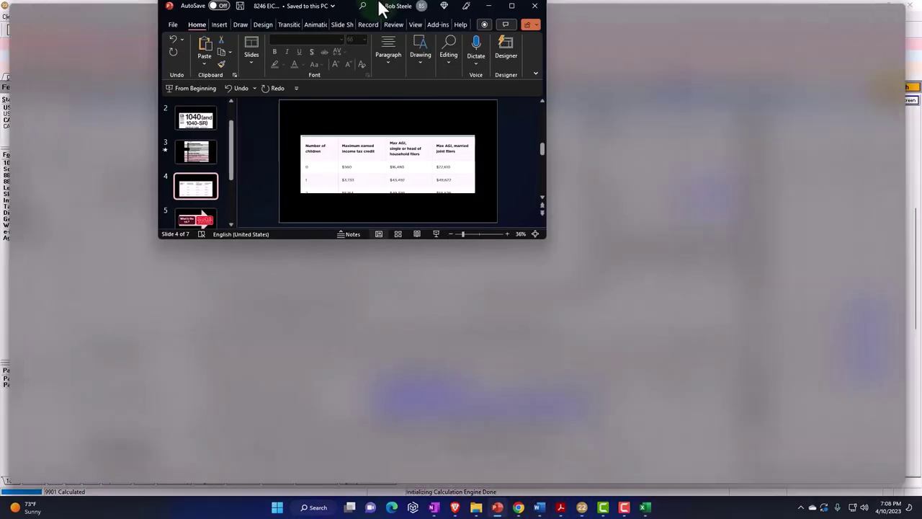
double_click(381, 10)
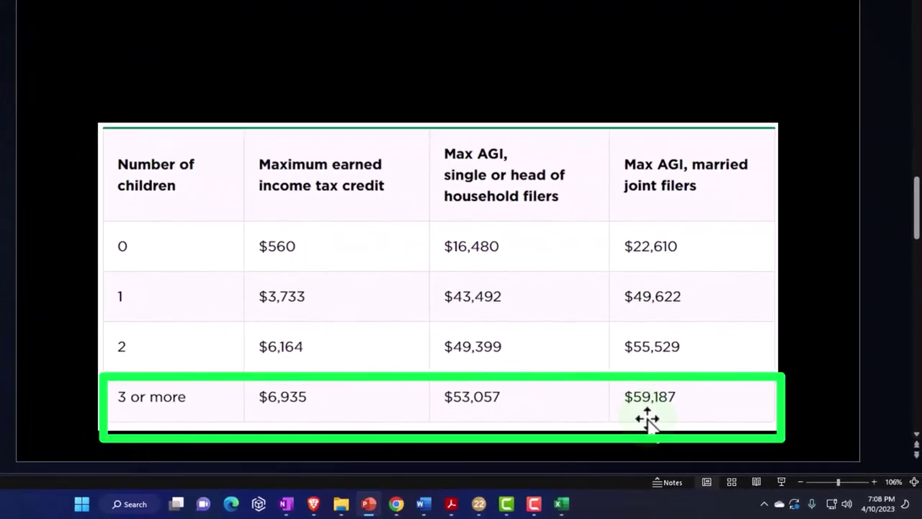
left_click(561, 504)
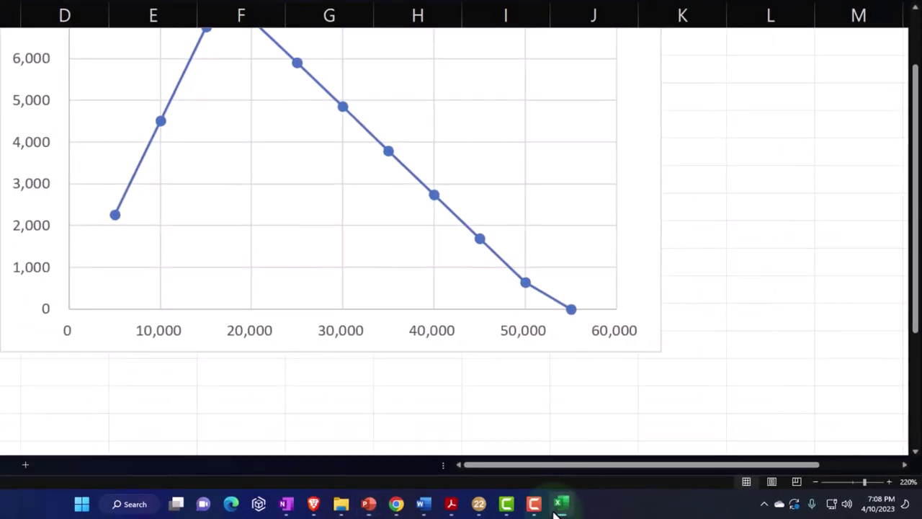
scroll(319, 292, "up", 2)
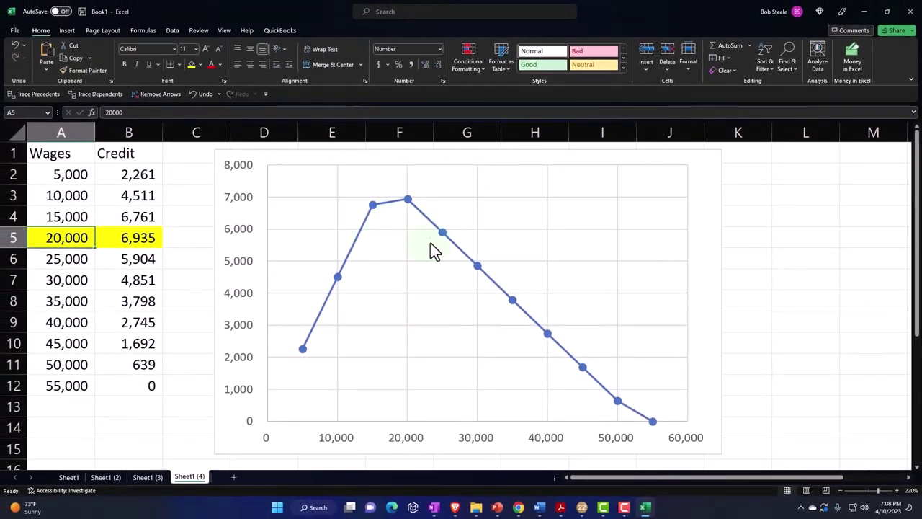
left_click(864, 12)
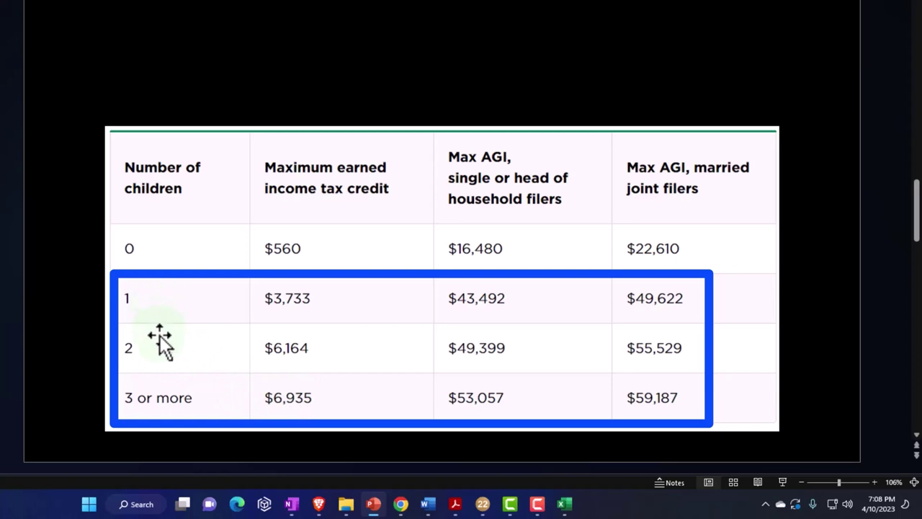
key("ctrl+z")
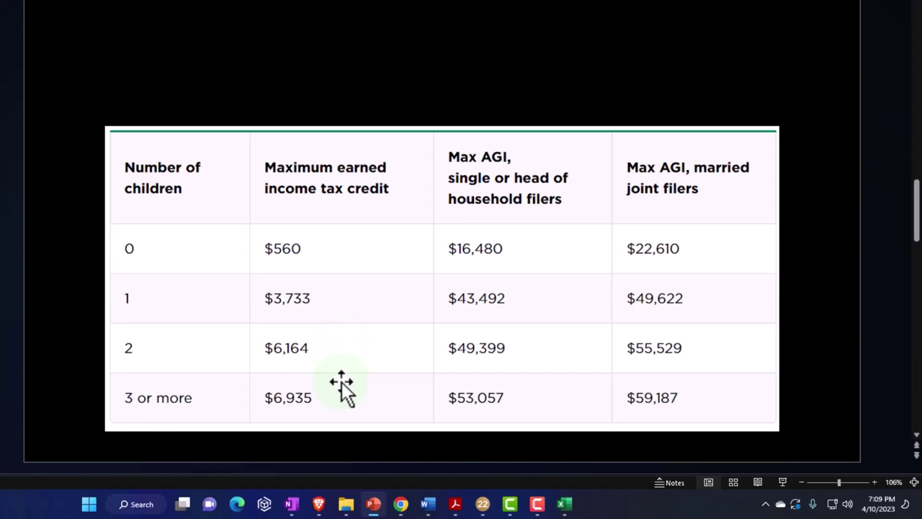
Step: Open the Calculator app, keep it on top in compact view, and position it over the slide's upper part
left_click(137, 504)
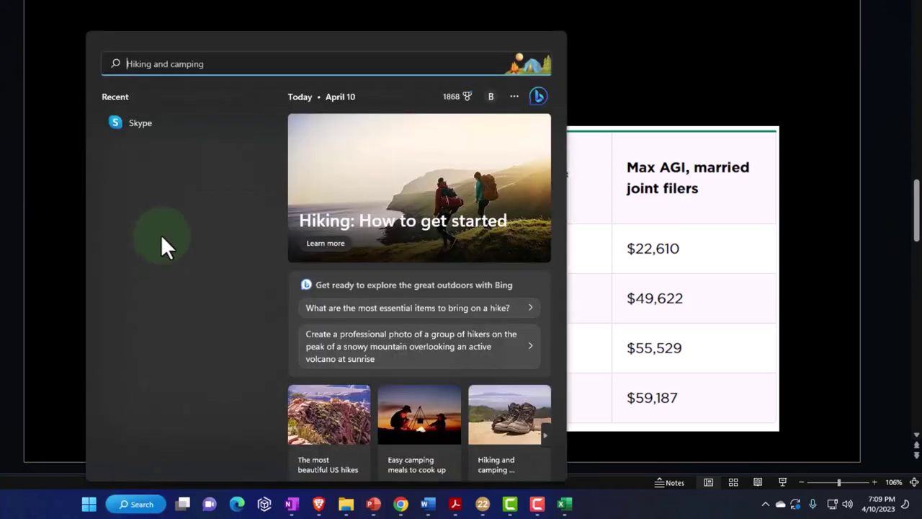
type("cal")
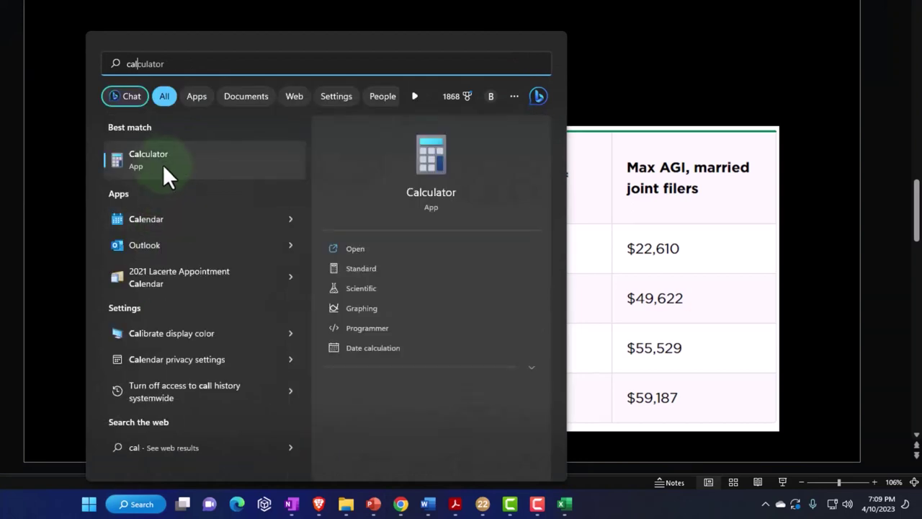
left_click(164, 158)
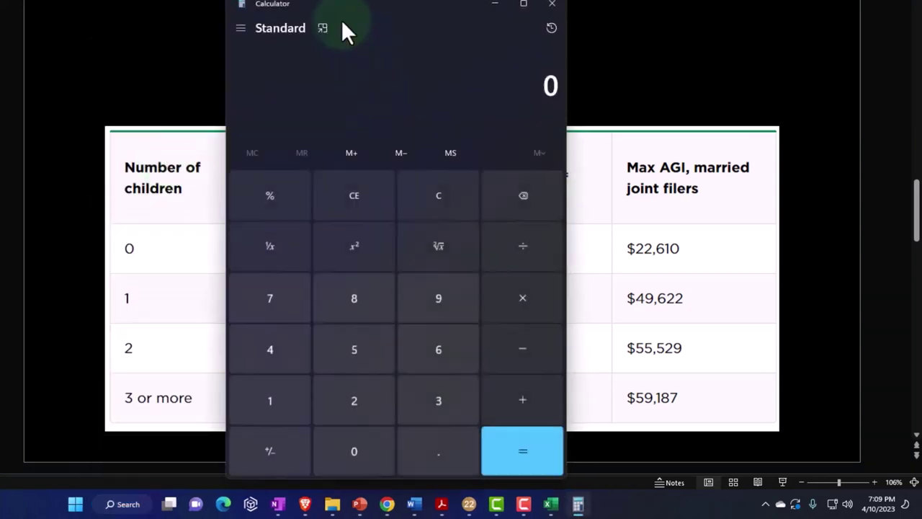
left_click(324, 31)
left_click_drag(719, 1, 581, 45)
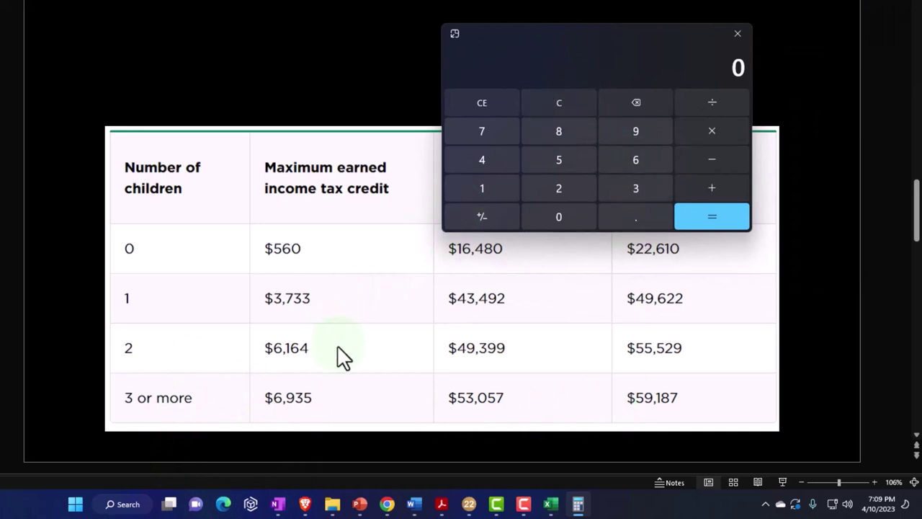
Step: Add the two-child credit of 6164 and the one-child credit of 3733 in the calculator, and clear the result
type("6164")
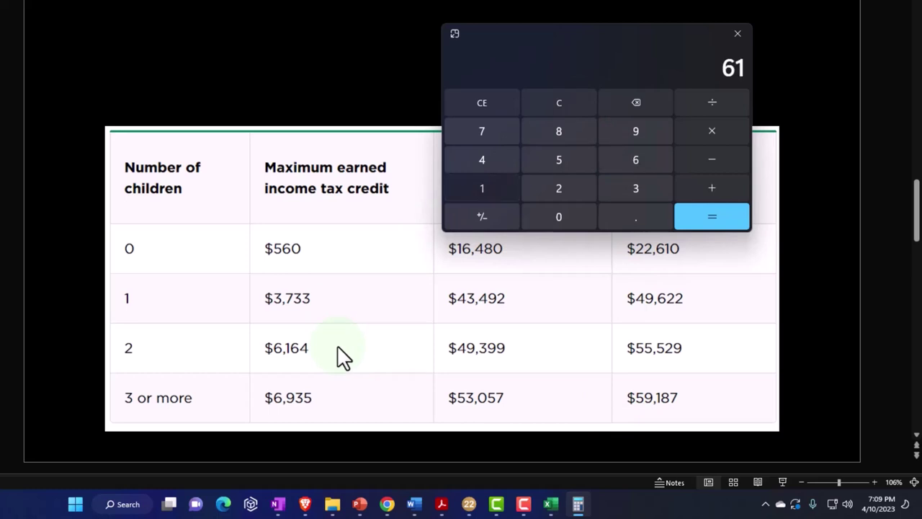
type("+3733")
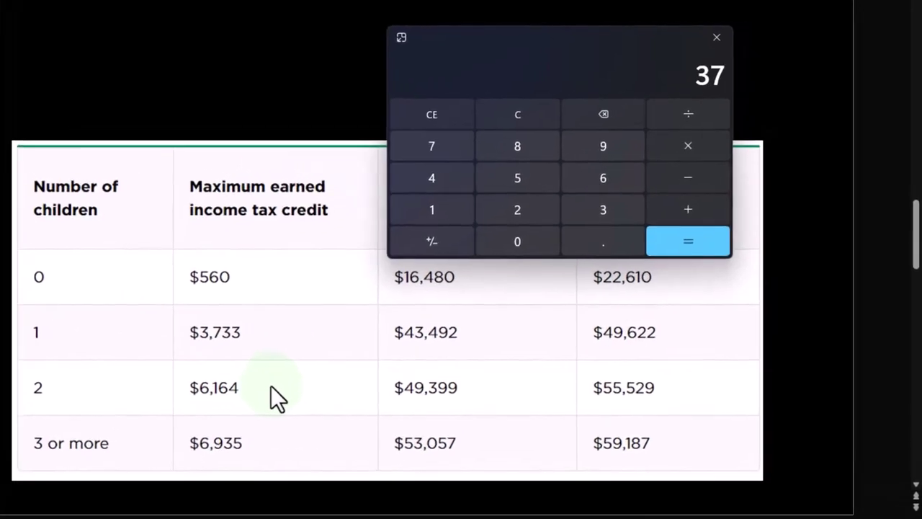
key("Return")
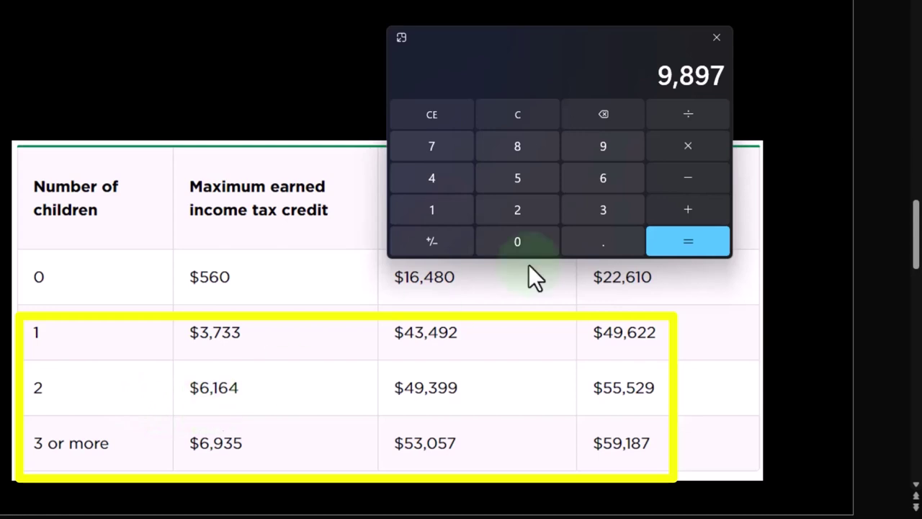
left_click(534, 119)
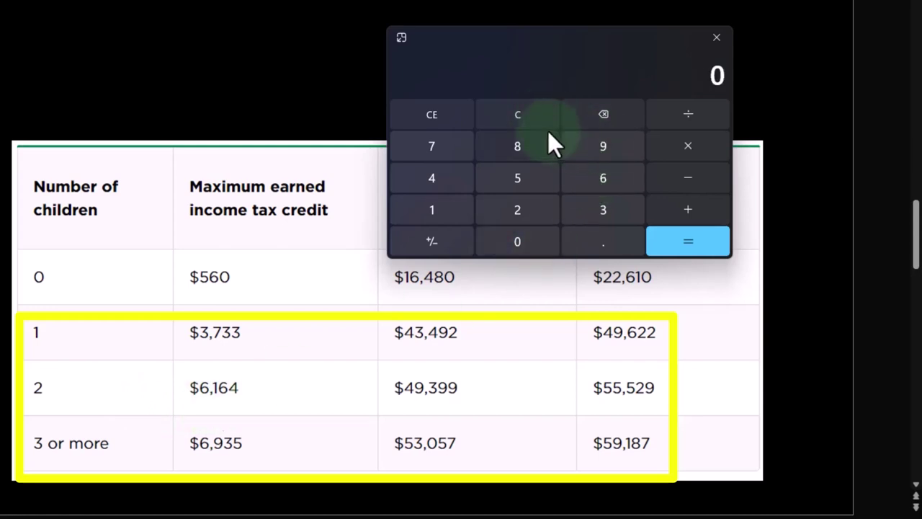
Step: Multiply the two-child credit of 6164 by 2 in the calculator, and clear the result
type("6164")
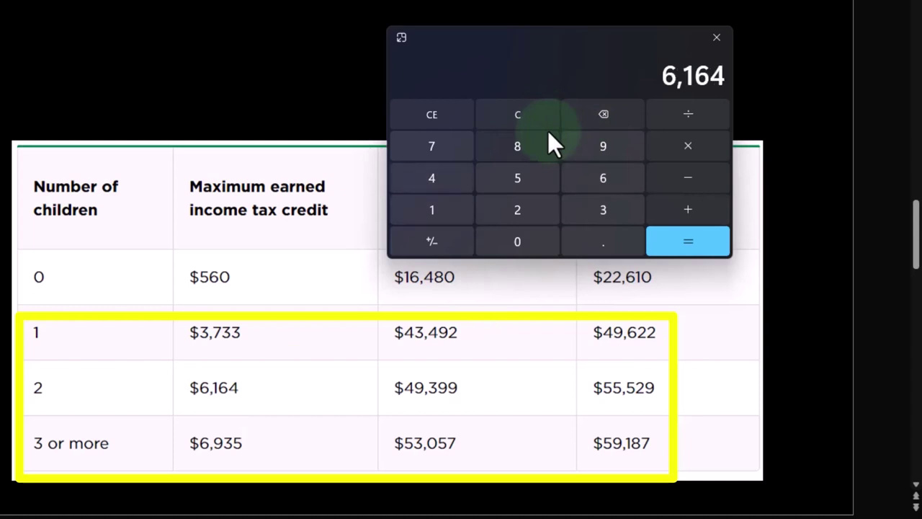
type("*2")
key("Return")
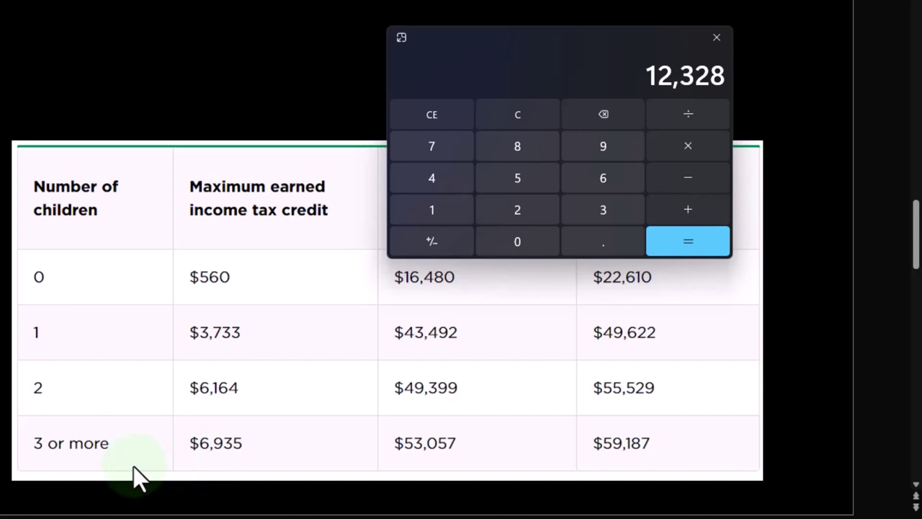
left_click(531, 114)
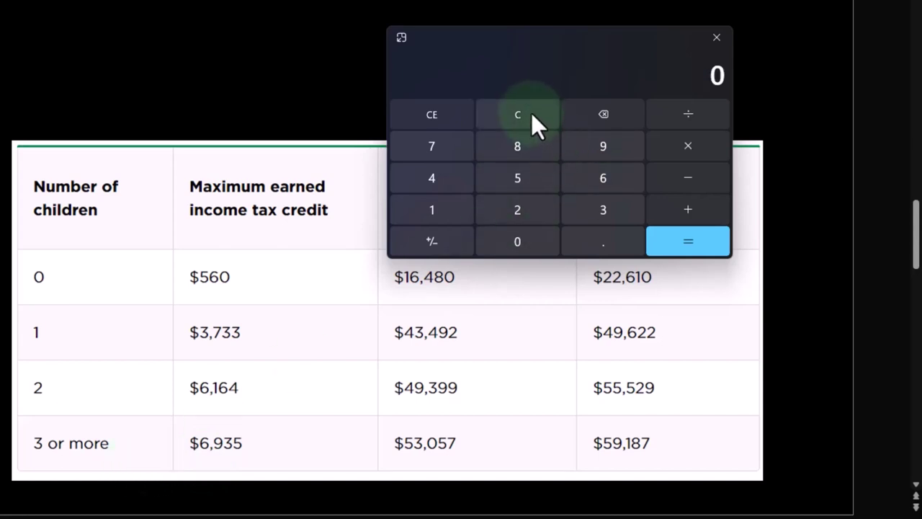
Step: Switch to Lacerte and review the tax, credits and payments on Form 1040 page 2
left_click_drag(539, 38, 603, 39)
left_click(734, 37)
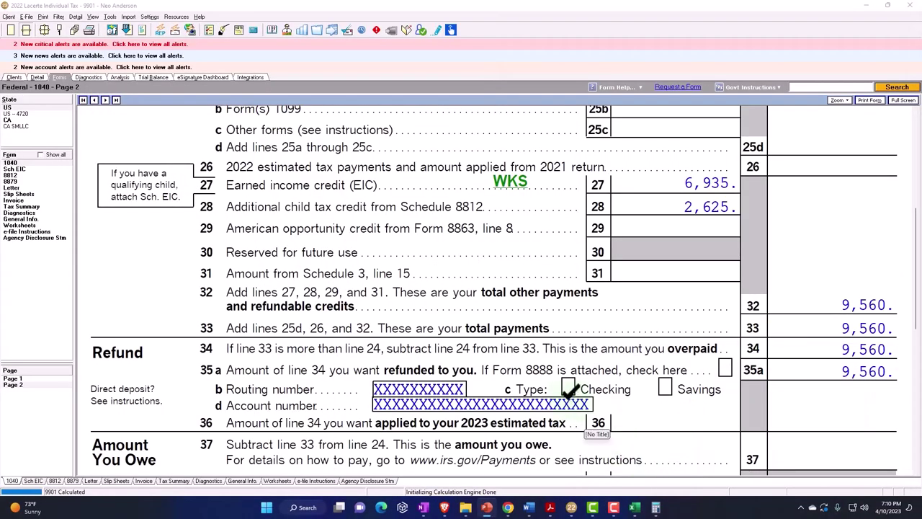
scroll(458, 375, "up", 5)
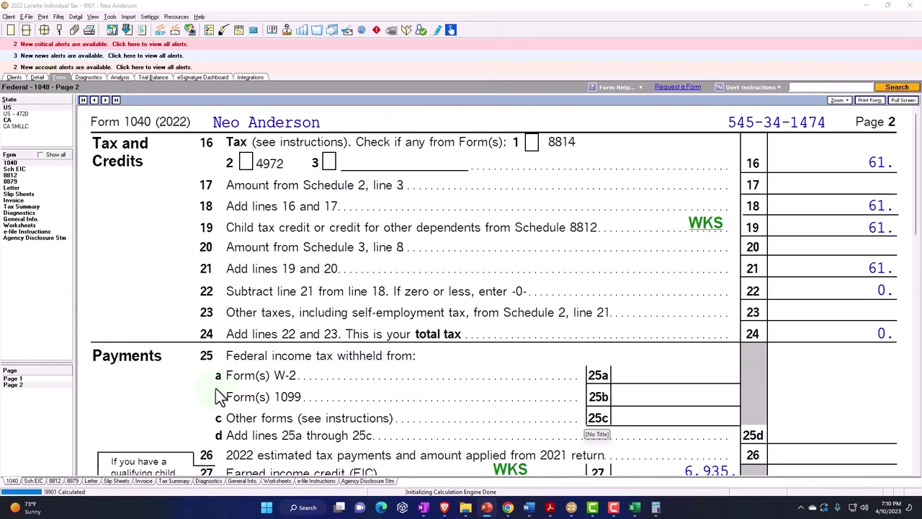
scroll(272, 409, "down", 4)
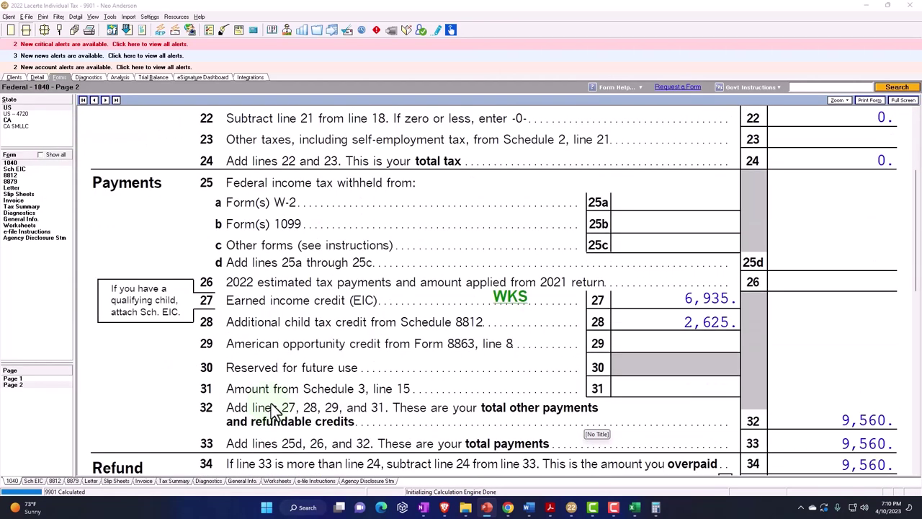
Step: Switch to Excel and enter the heading "HOH 3 or more kids" in cell A17, below the wages table
left_click(634, 507)
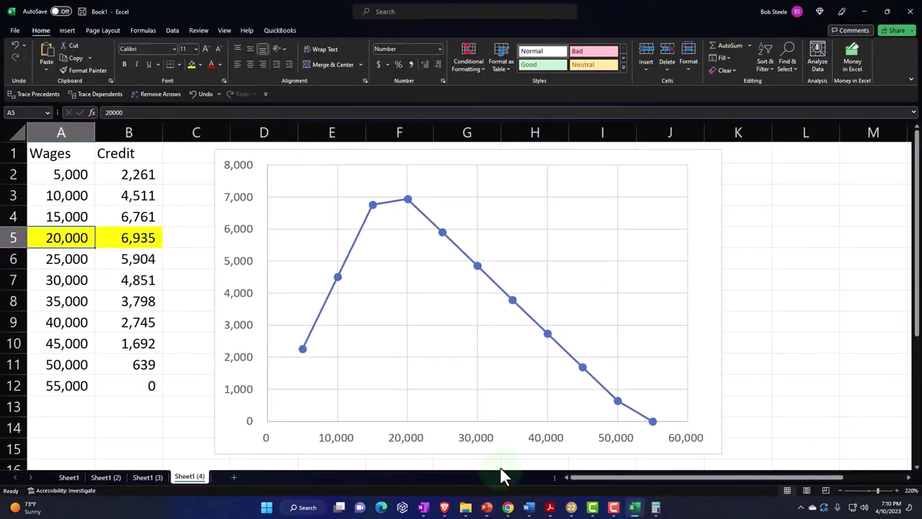
scroll(220, 324, "down", 3)
left_click(60, 299)
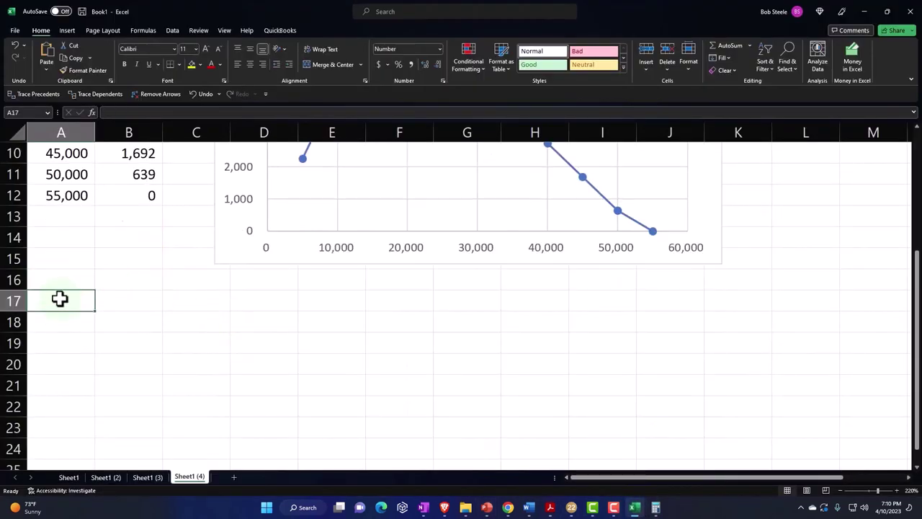
type("HOH 3 or")
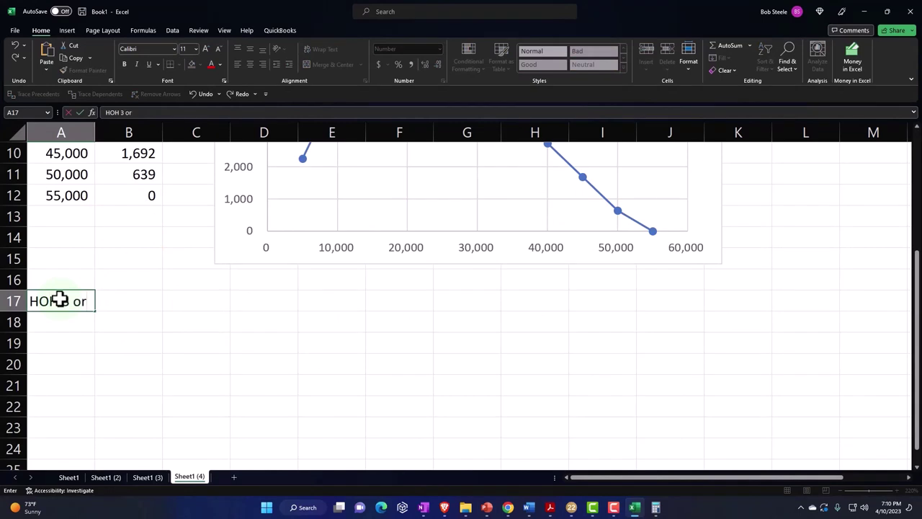
type(" more kids")
key("Return")
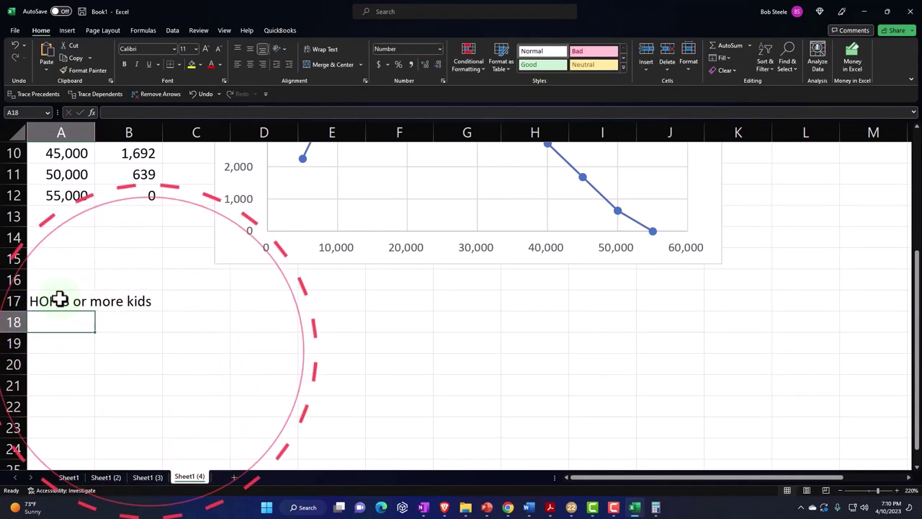
Step: Under the heading, add an Income row with 20000 and an EIC row with 6935
type("Income")
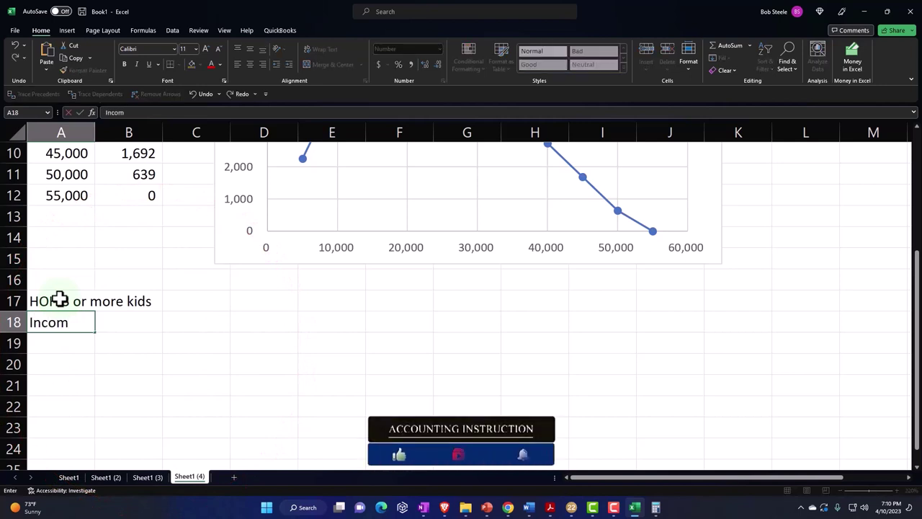
key("Tab")
type("20000")
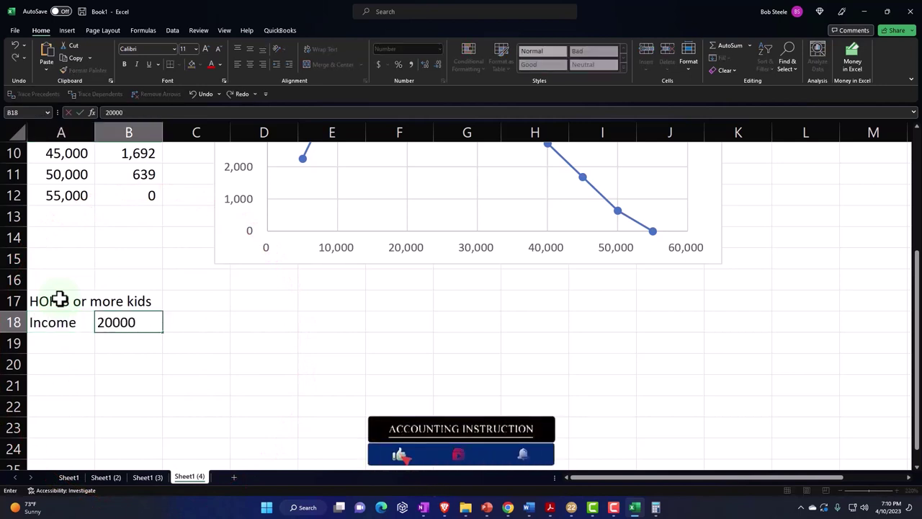
key("Return")
type("EIC")
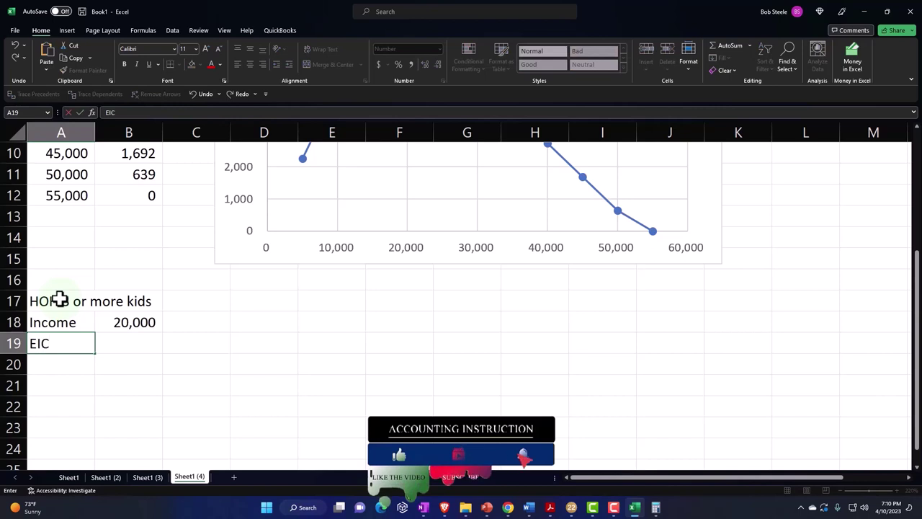
key("Tab")
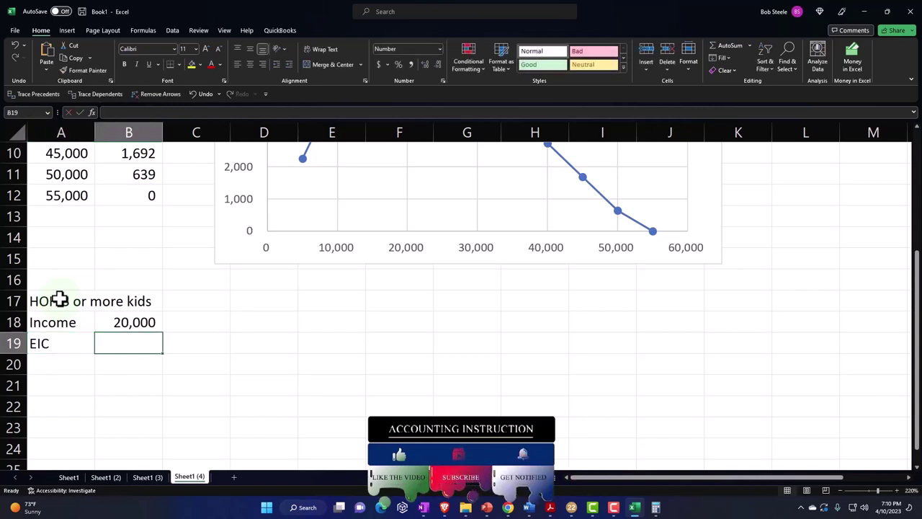
type("6935")
key("Return")
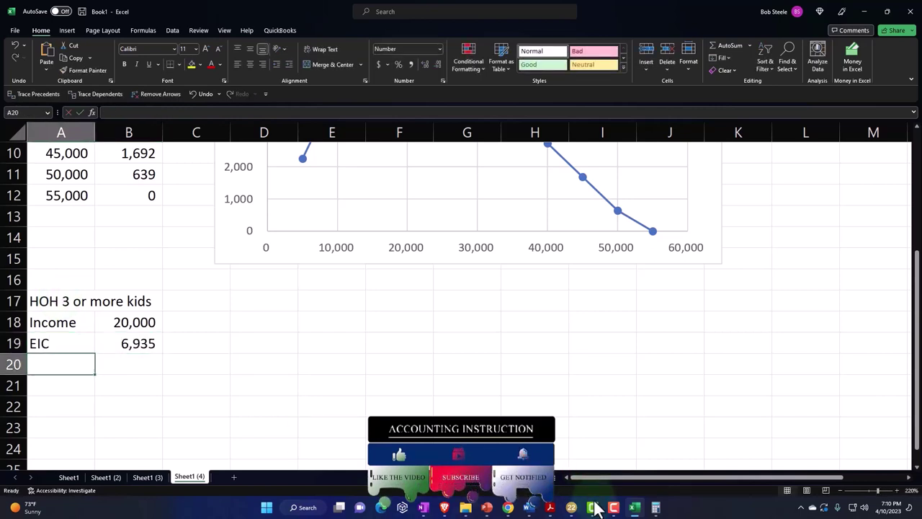
Step: Add a Refund row in row 20 with 9560, taken from the refund line of Form 1040 in Lacerte
left_click(635, 507)
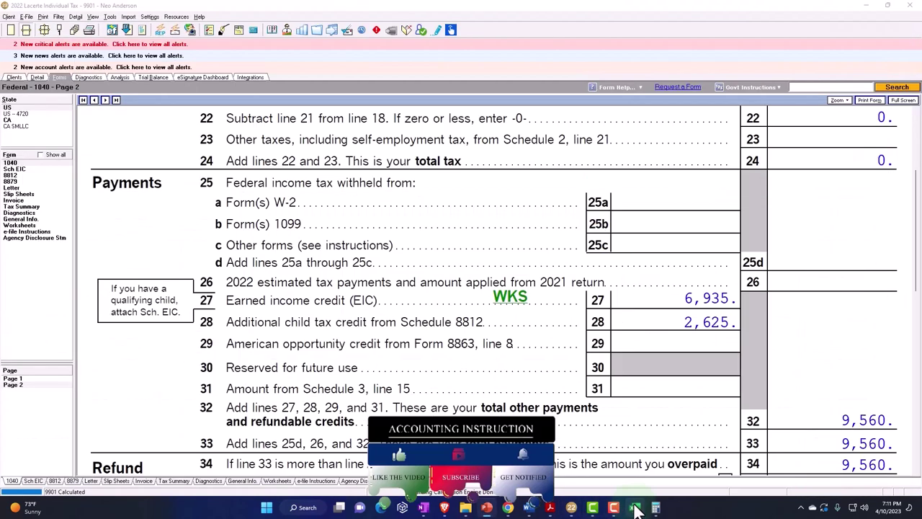
left_click(634, 507)
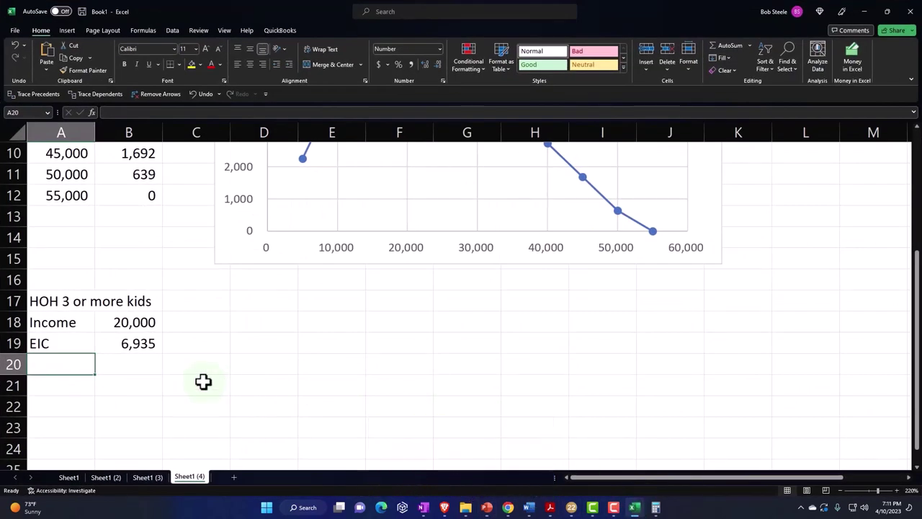
type("Refund")
key("Tab")
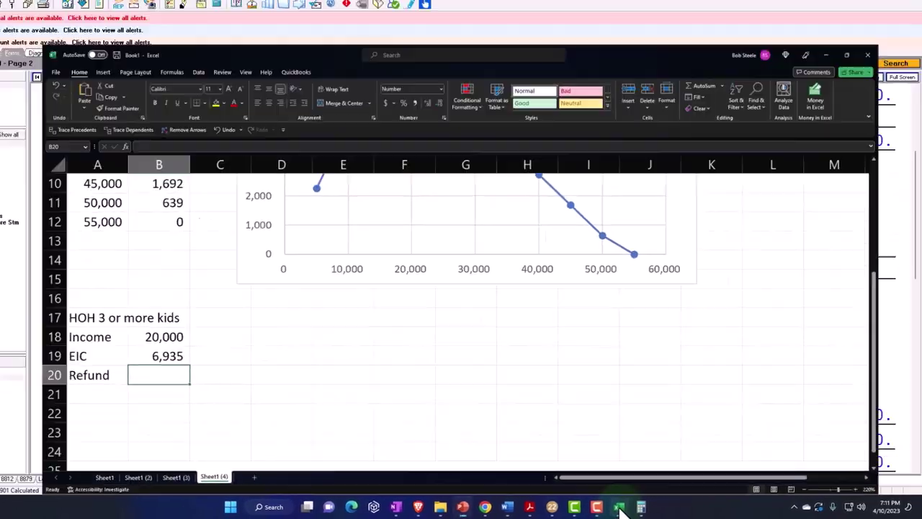
left_click(620, 507)
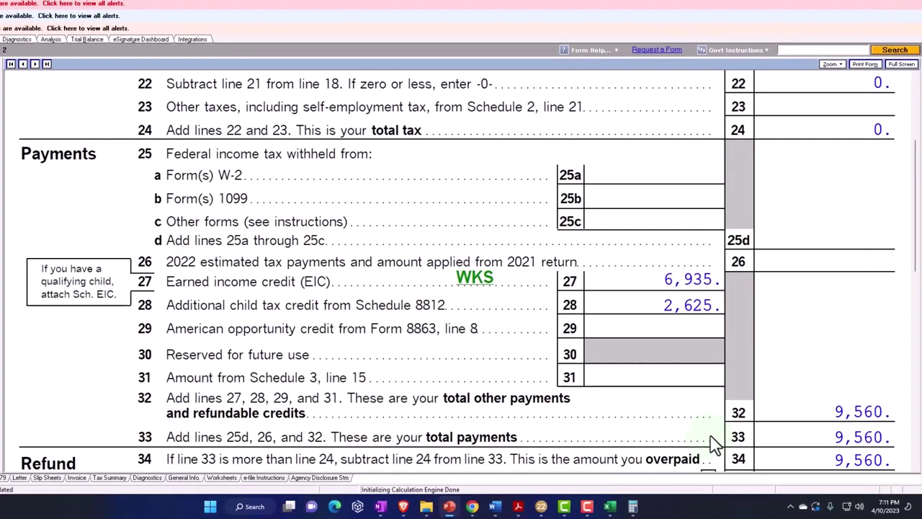
scroll(710, 442, "down", 2)
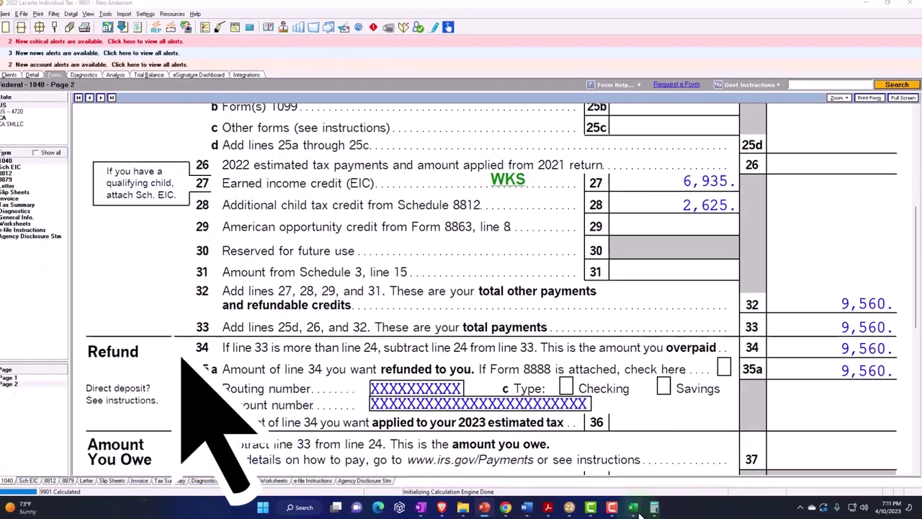
left_click(633, 507)
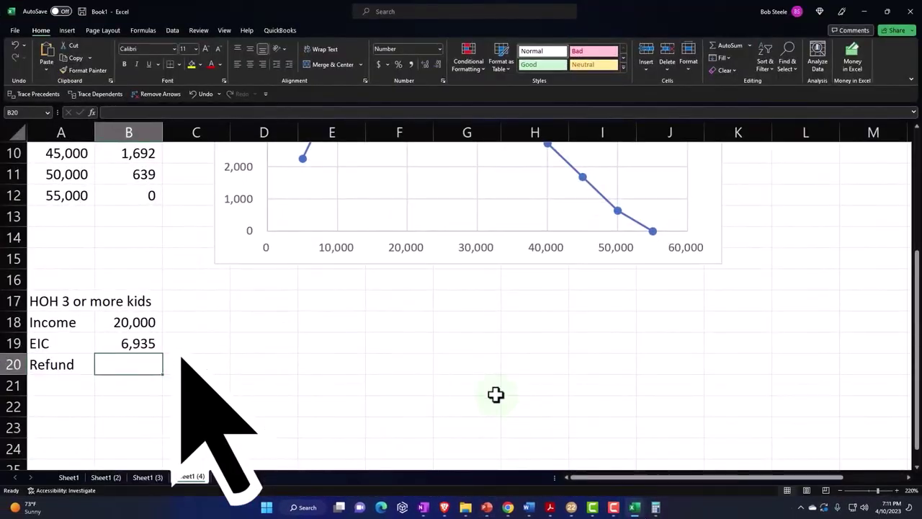
type("9,")
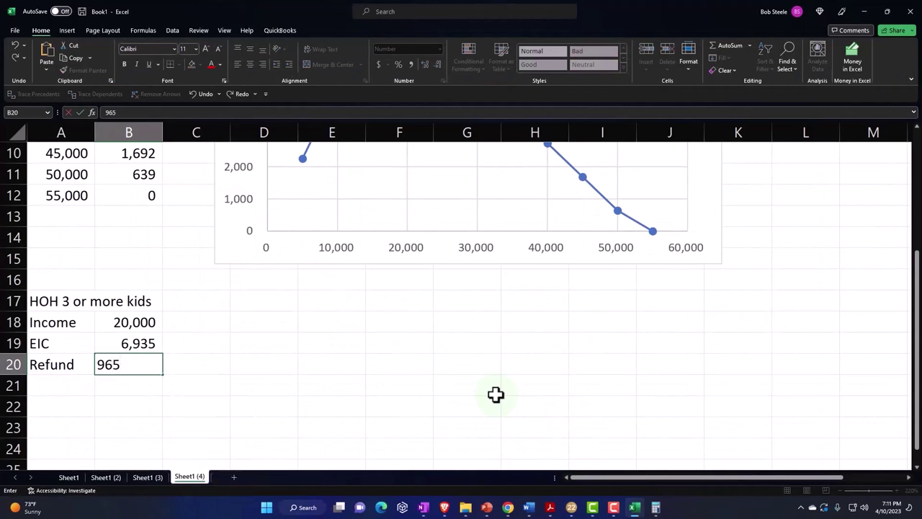
type("560")
key("Return")
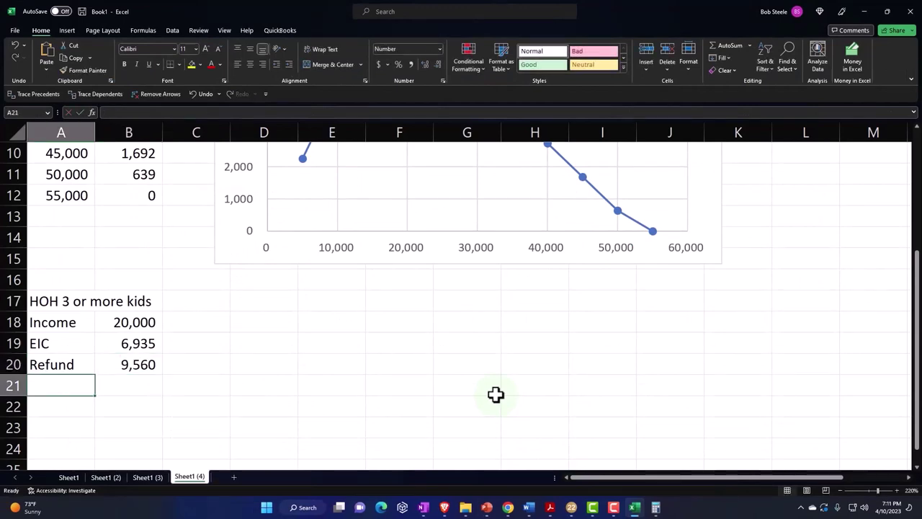
Step: Enter the multiplier 2 in cells C18 to C20, beside the income, EIC and refund amounts
key("Down")
key("Right")
key("Right")
key("Up")
key("Up")
key("Up")
key("Up")
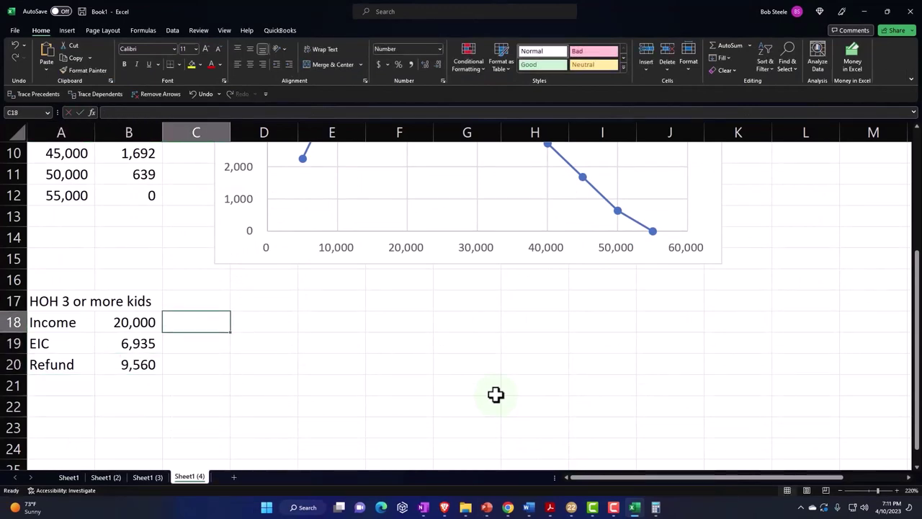
type("2")
key("Return")
type("2")
key("Return")
type("2")
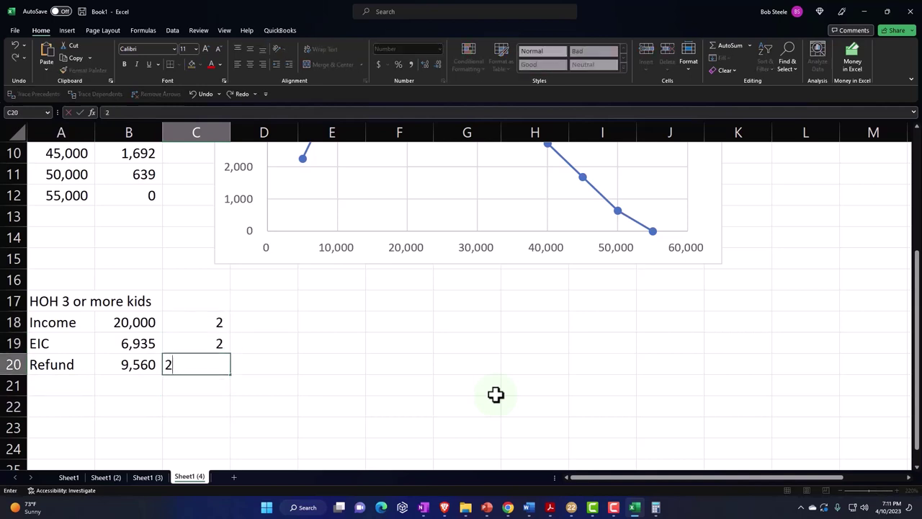
key("Return")
Step: In D18, calculate the doubled income with a formula multiplying B18 by C18
key("Right")
key("Up")
key("Up")
key("Up")
type("+")
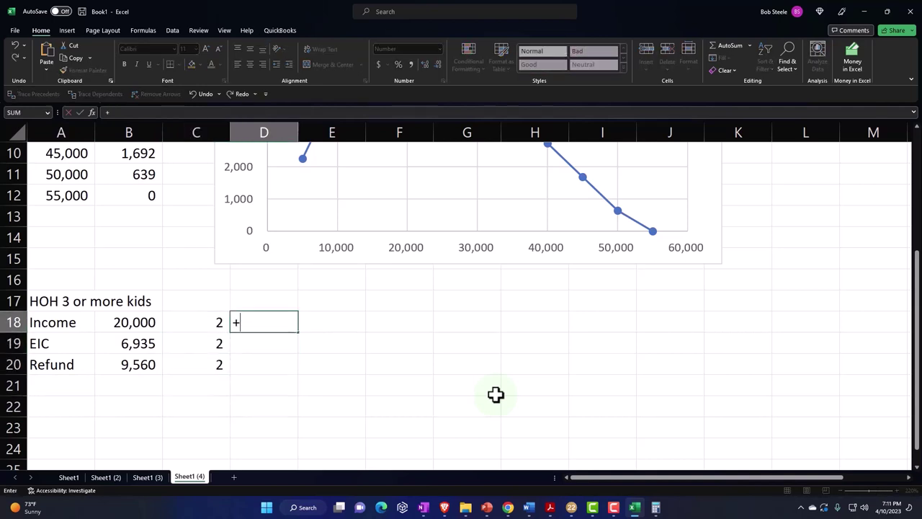
key("Left")
key("Left")
type("*")
key("Left")
key("Return")
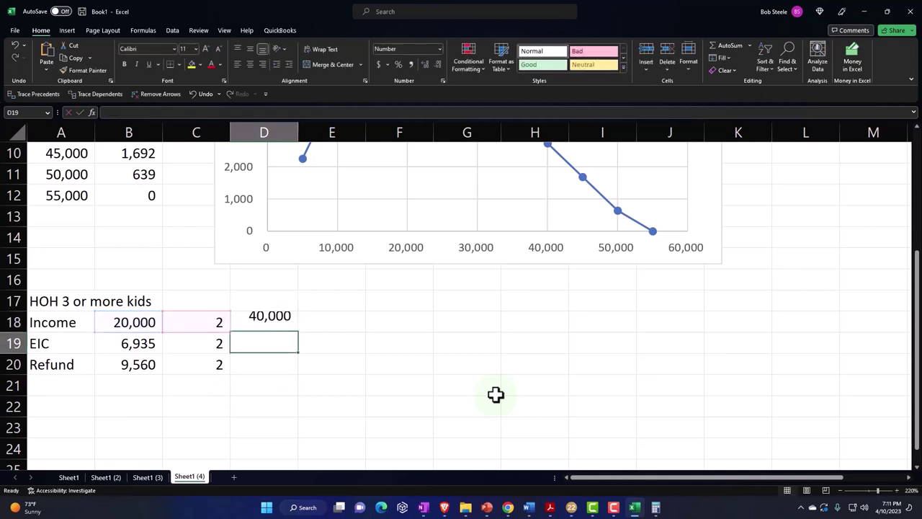
Step: In D19, calculate the doubled EIC with a formula multiplying B19 by C19
type("+")
key("Left")
key("Left")
type("*")
key("Left")
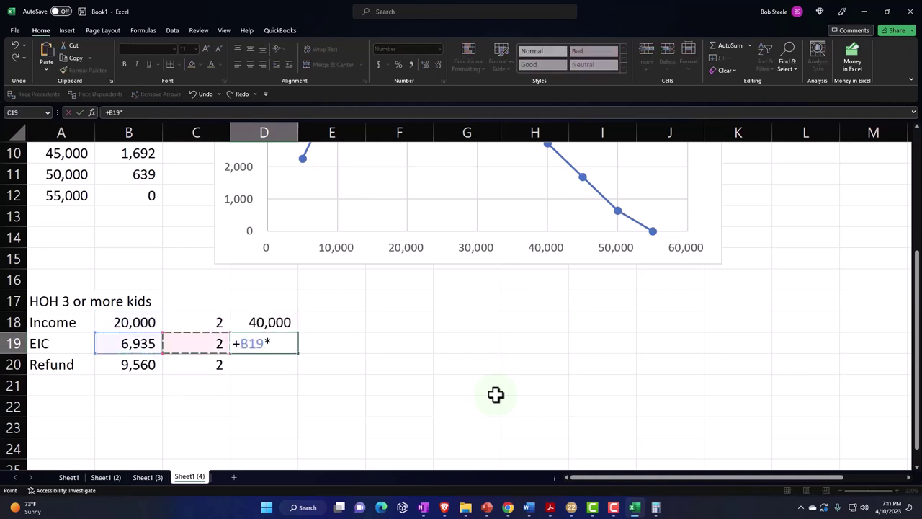
key("Return")
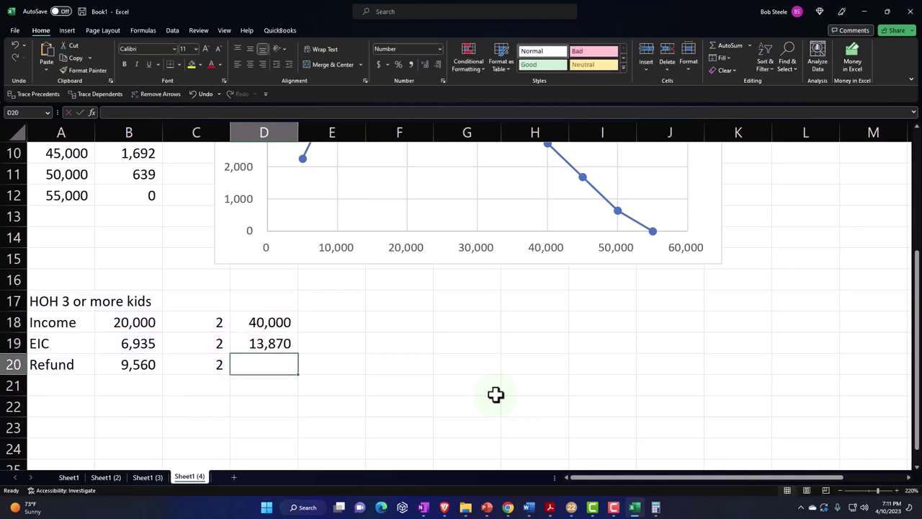
Step: In D20, calculate the doubled refund with the formula =B20*C20
type("=")
key("Left")
key("Left")
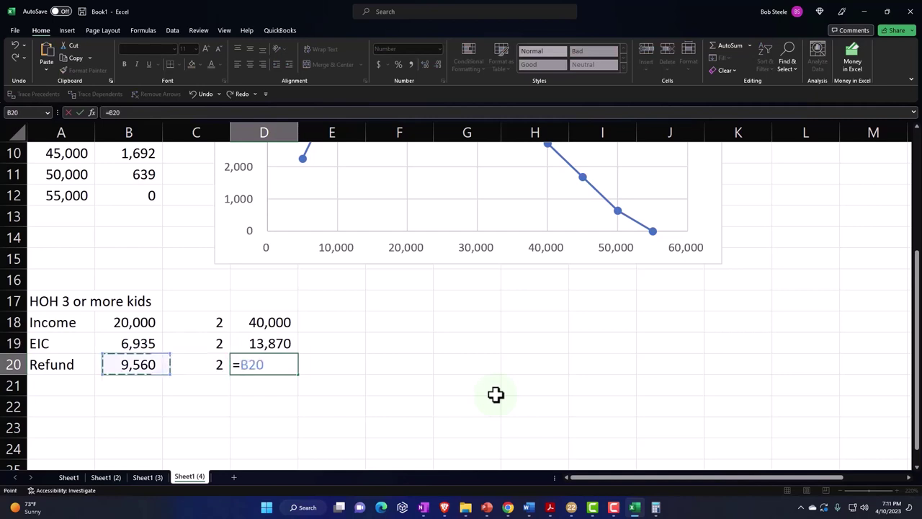
type("*")
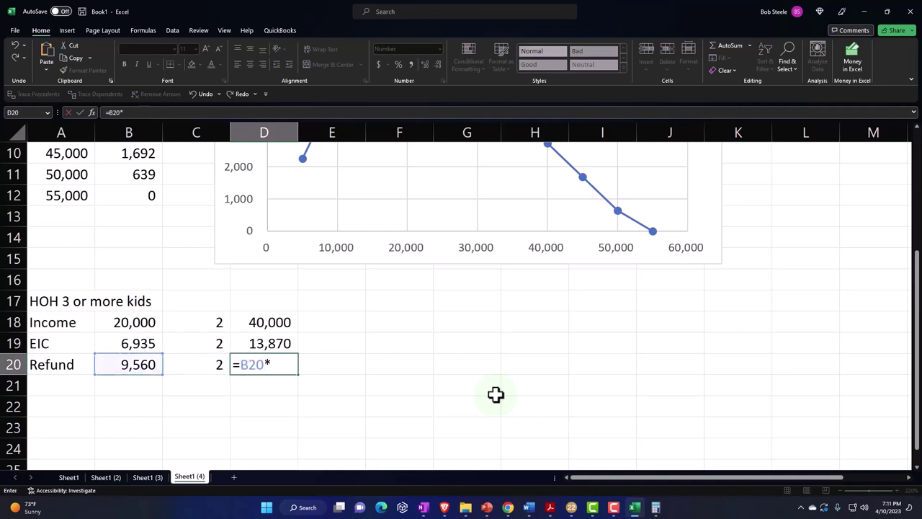
type("*")
key("BackSpace")
key("Left")
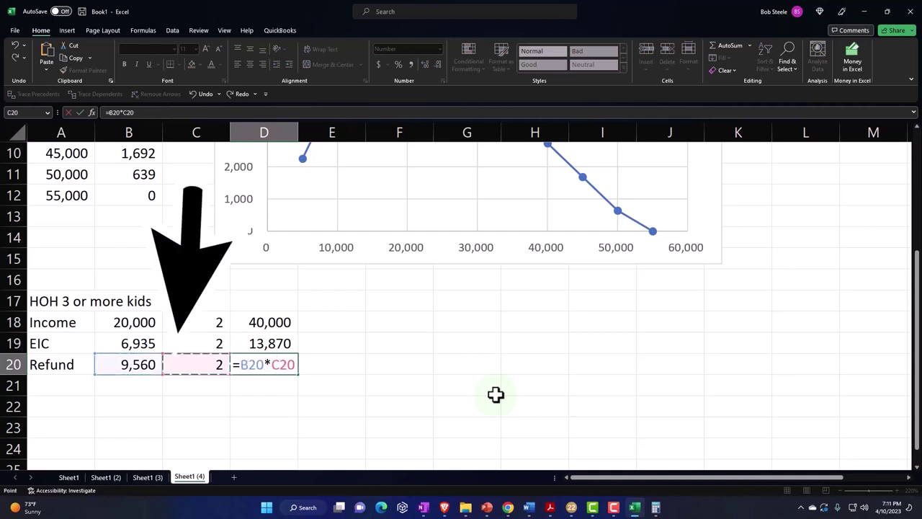
key("Return")
Step: Enter the heading Married in A22, below the head-of-household comparison block
key("Left")
key("Left")
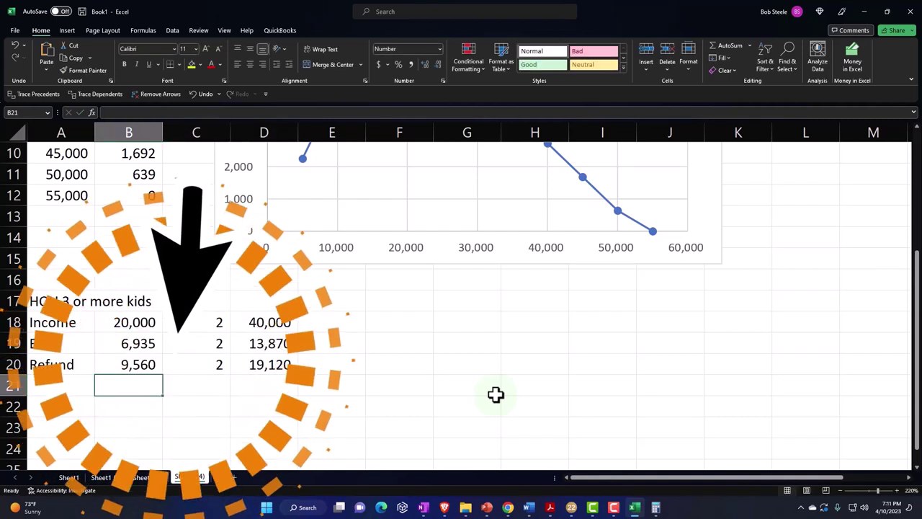
key("Left")
key("Down")
type("Mar")
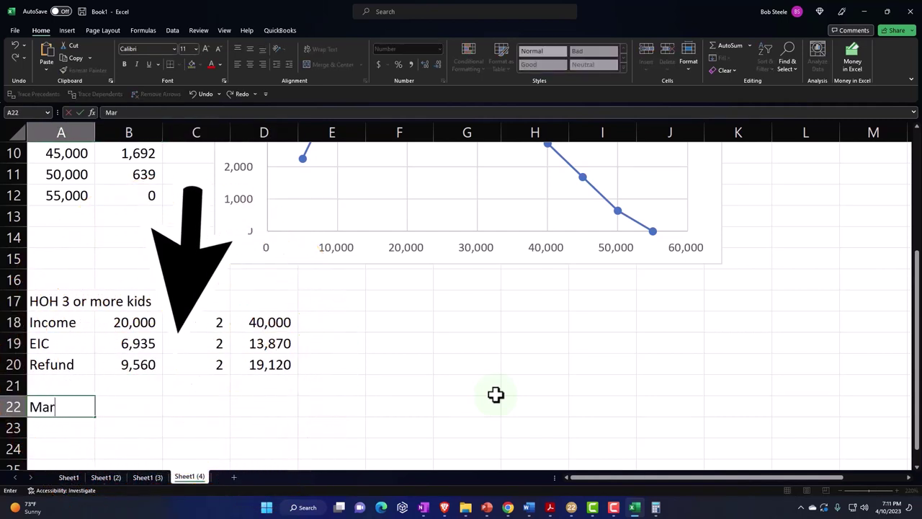
type("ried")
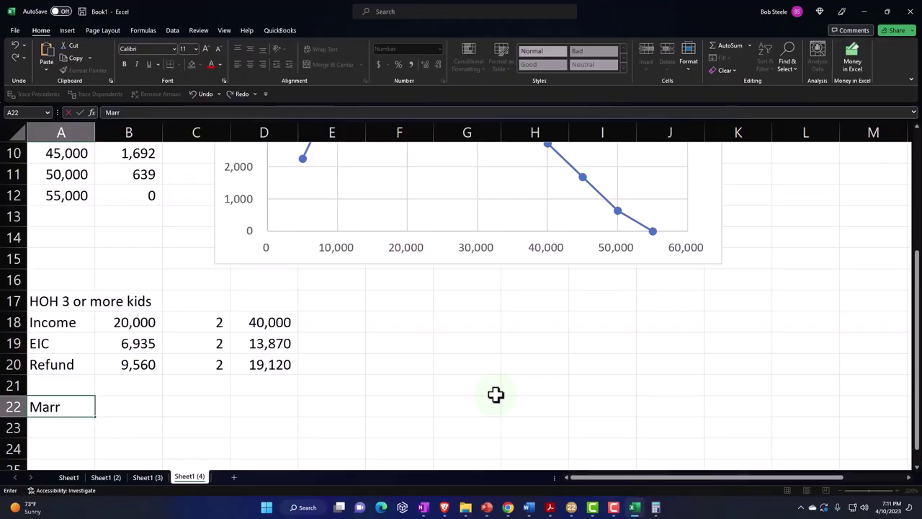
key("Tab")
key("Left")
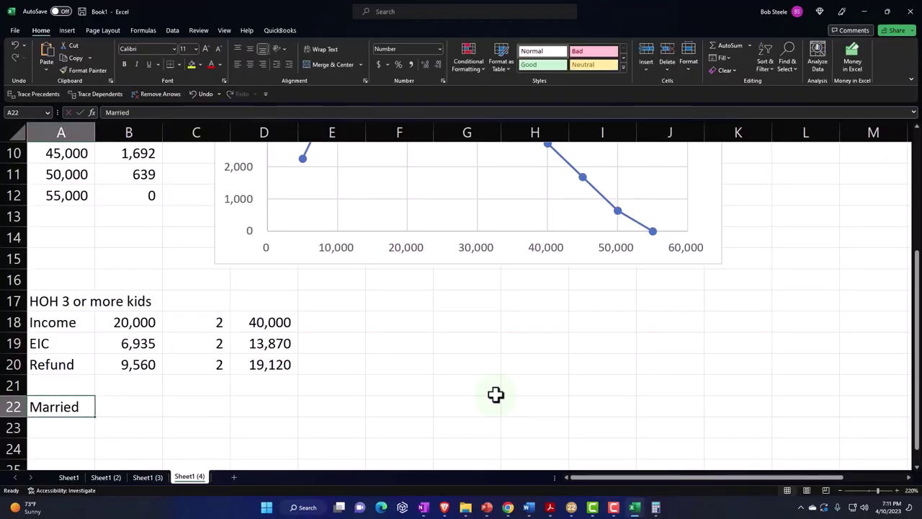
Step: In A23, link the row label to the Income label with the formula +A18
key("Down")
type("+")
key("Up")
key("Up")
key("Up")
key("Up")
key("Up")
key("Tab")
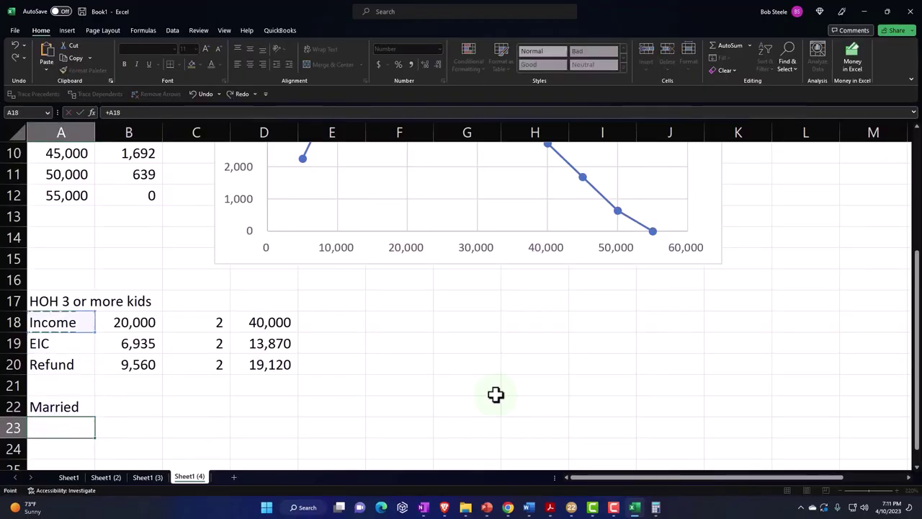
Step: In B23, calculate the married couple's income with the formula +B18*2
type("+")
key("Up")
key("Up")
key("Up")
key("Up")
key("Up")
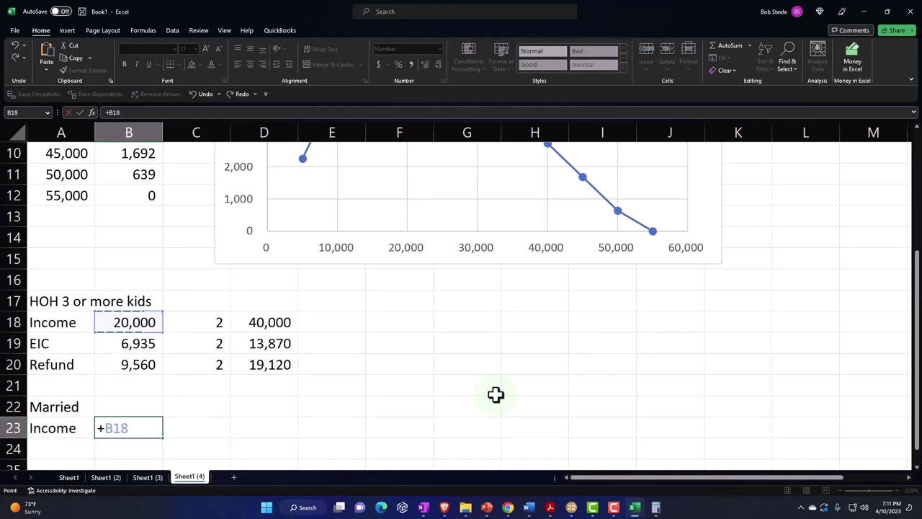
type("*2")
key("Return")
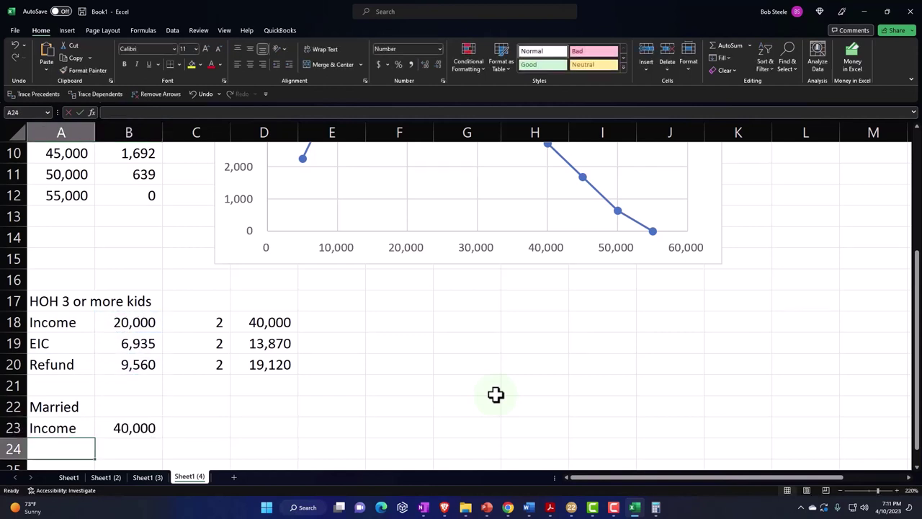
Step: Enter the row labels EIC in A24 and Refund in A25 under the married income
type("EIC")
key("Return")
type("Refund")
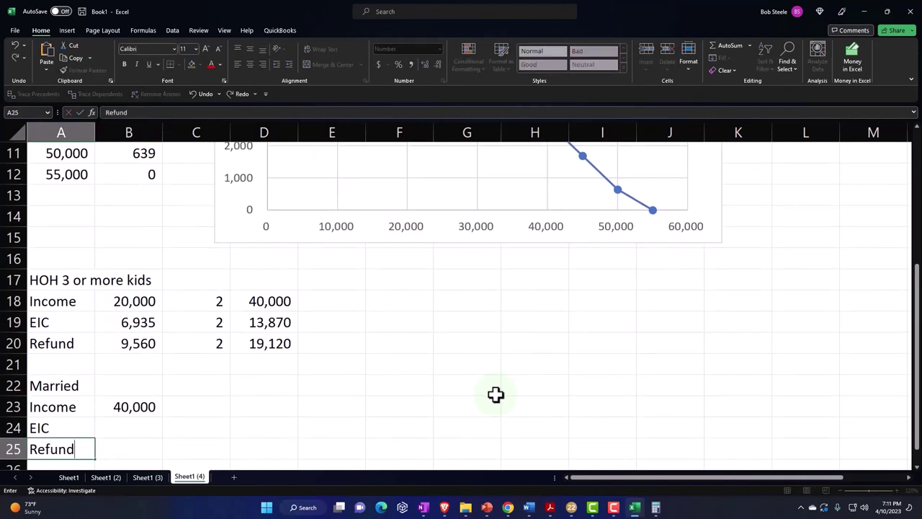
Step: Switch to the Lacerte tax return and review the filing status, dependents and wages on page 1 of Form 1040
left_click(635, 507)
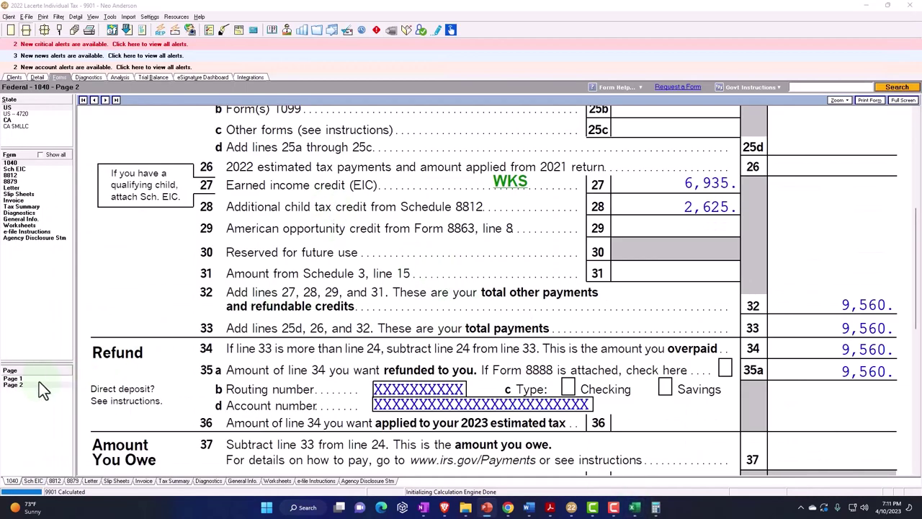
left_click(20, 378)
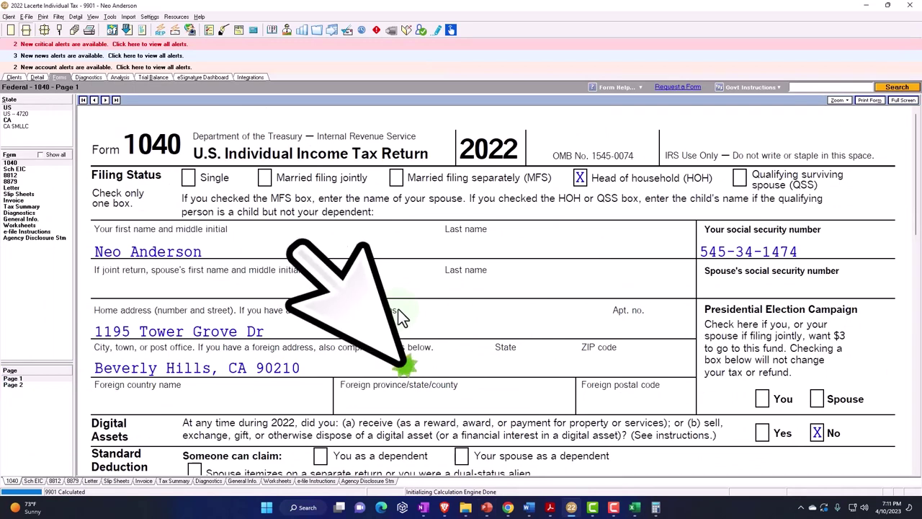
scroll(400, 315, "down", 5)
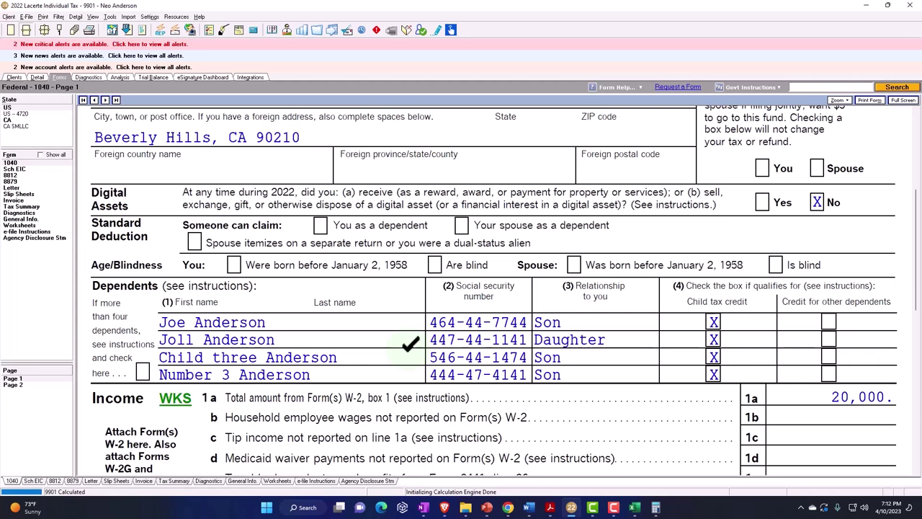
scroll(410, 345, "up", 5)
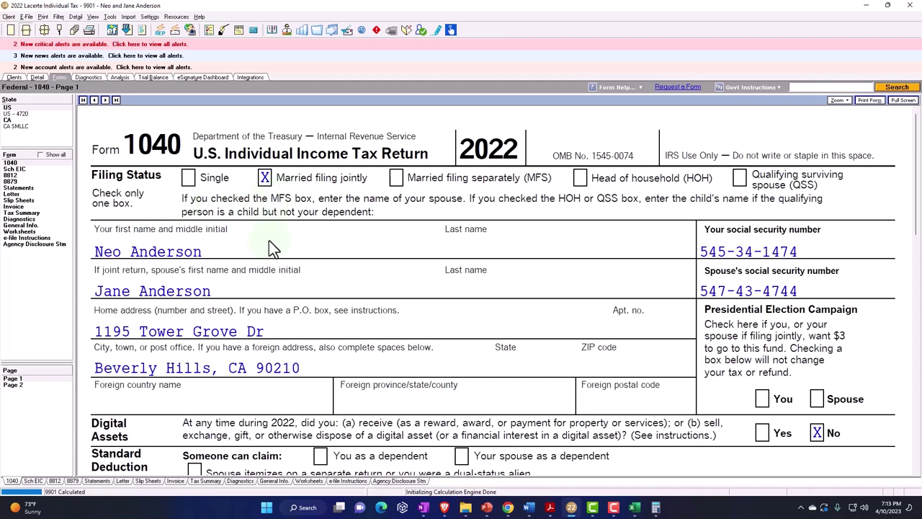
Step: Open Statement 1 from the joint return's dependents section, examine the dependent schedule and close it
scroll(264, 281, "down", 1)
scroll(263, 278, "down", 2)
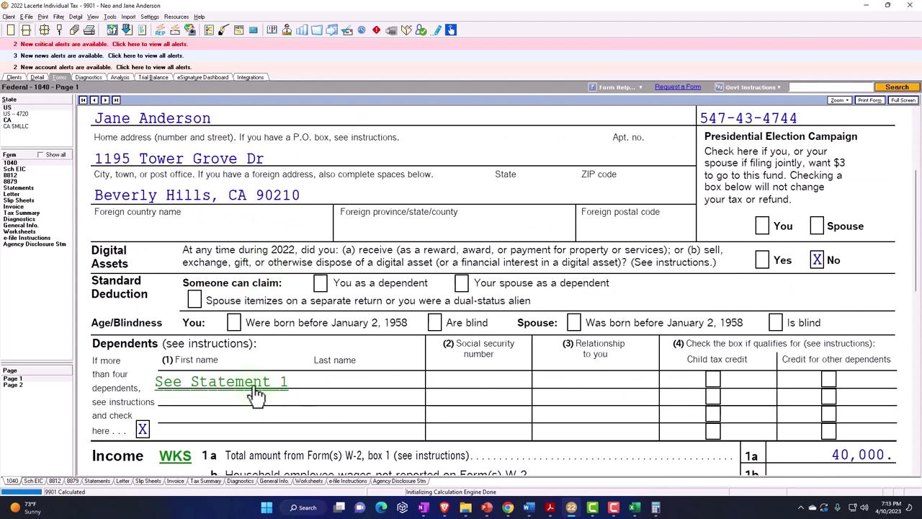
scroll(252, 389, "down", 1)
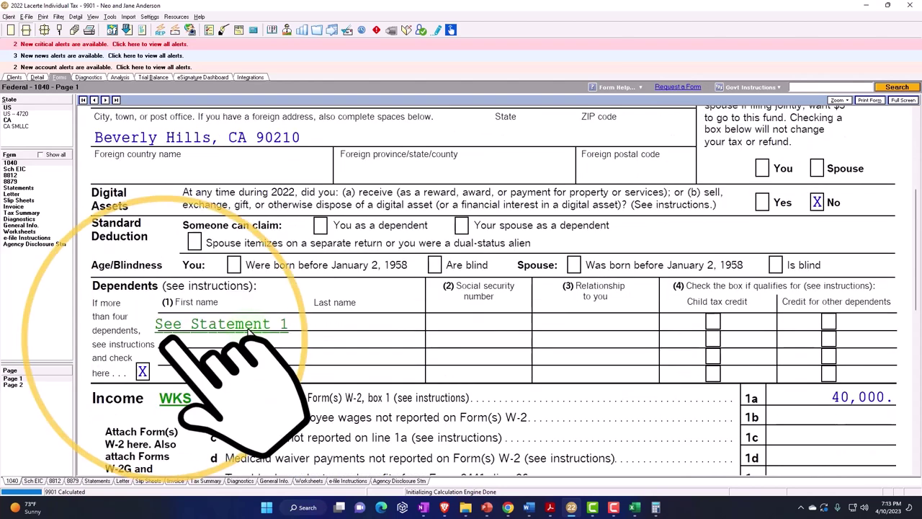
double_click(249, 329)
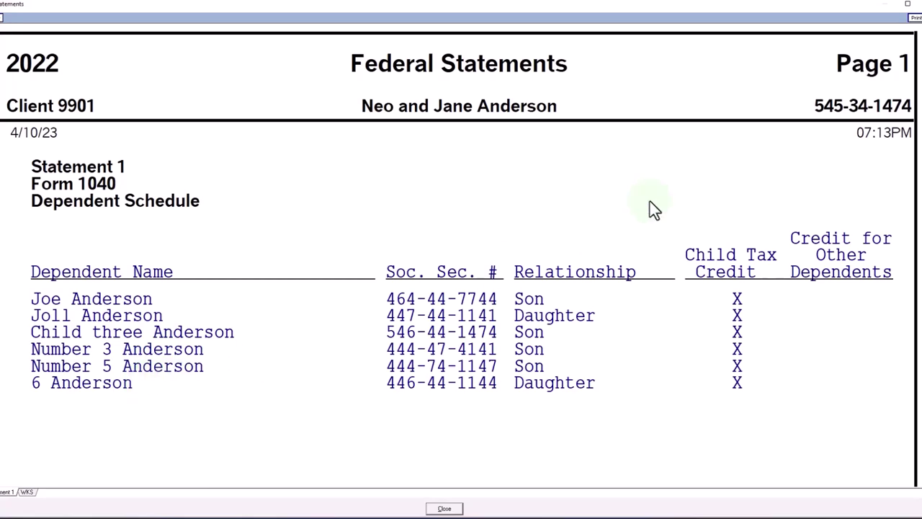
key("Escape")
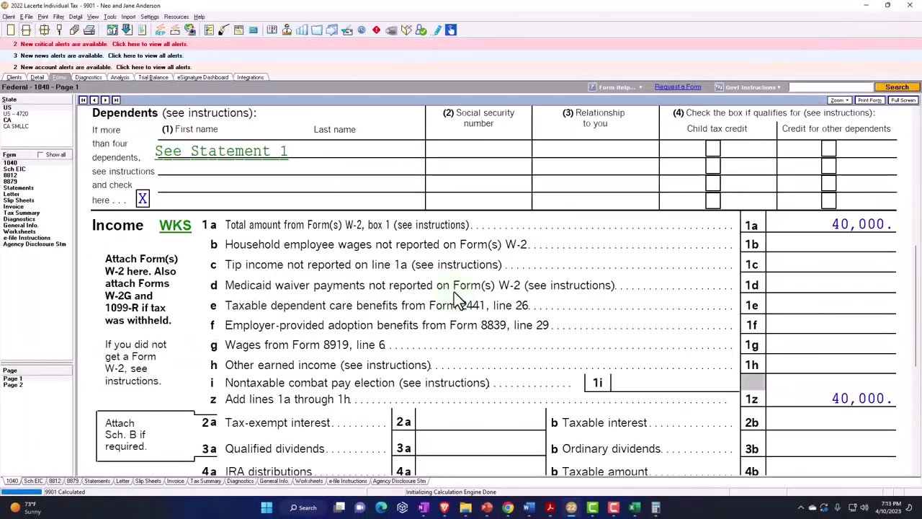
Step: Examine the wages, adjusted gross income, standard deduction and taxable income lines on page 1 of the joint Form 1040
scroll(454, 293, "down", 10)
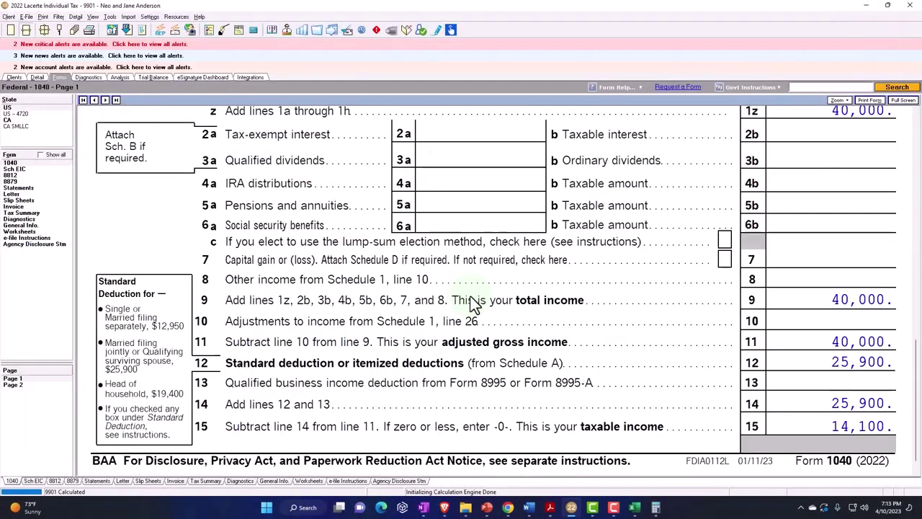
scroll(840, 263, "up", 5)
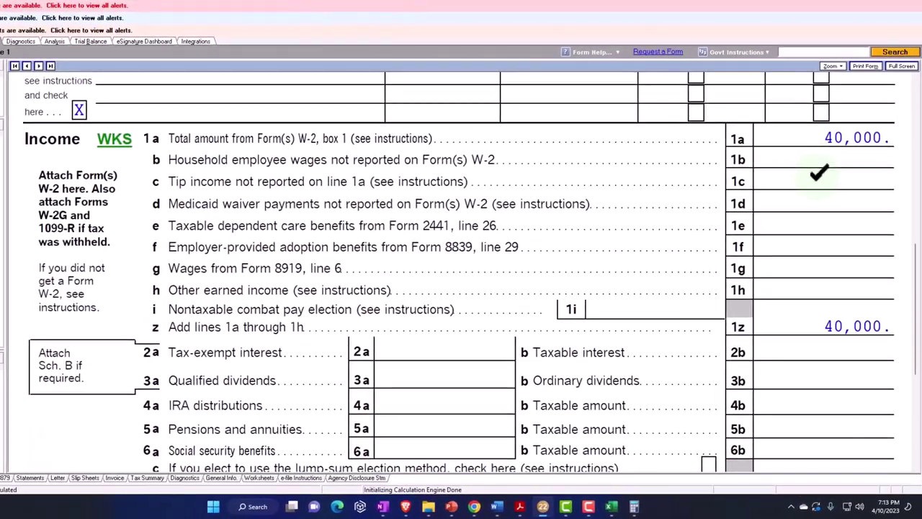
scroll(819, 173, "down", 3)
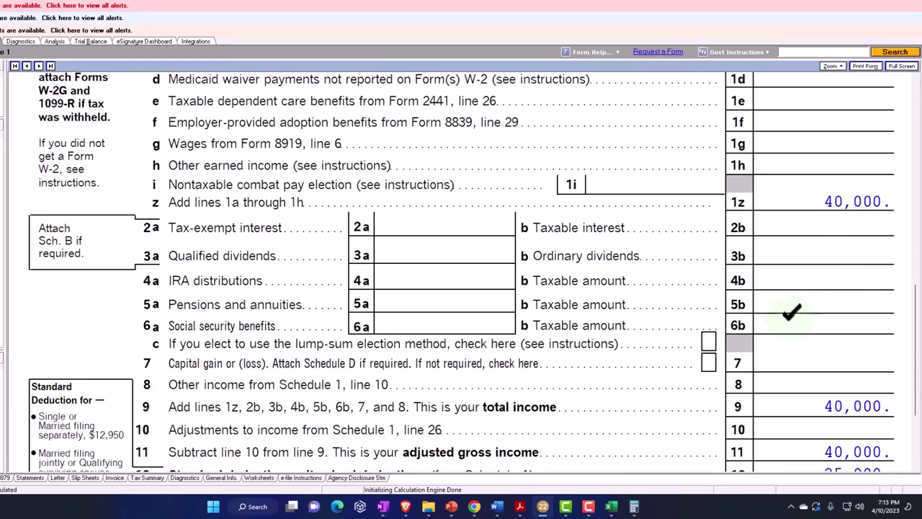
scroll(799, 312, "down", 2)
scroll(790, 311, "down", 3)
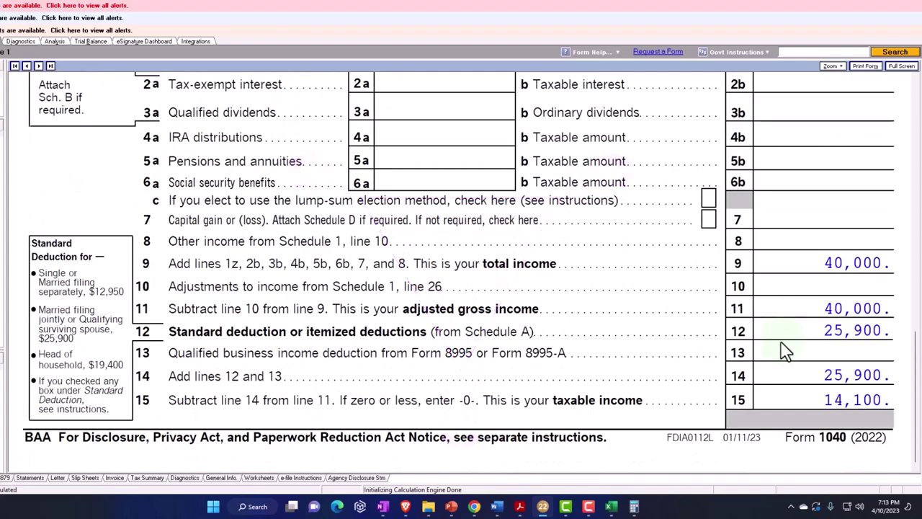